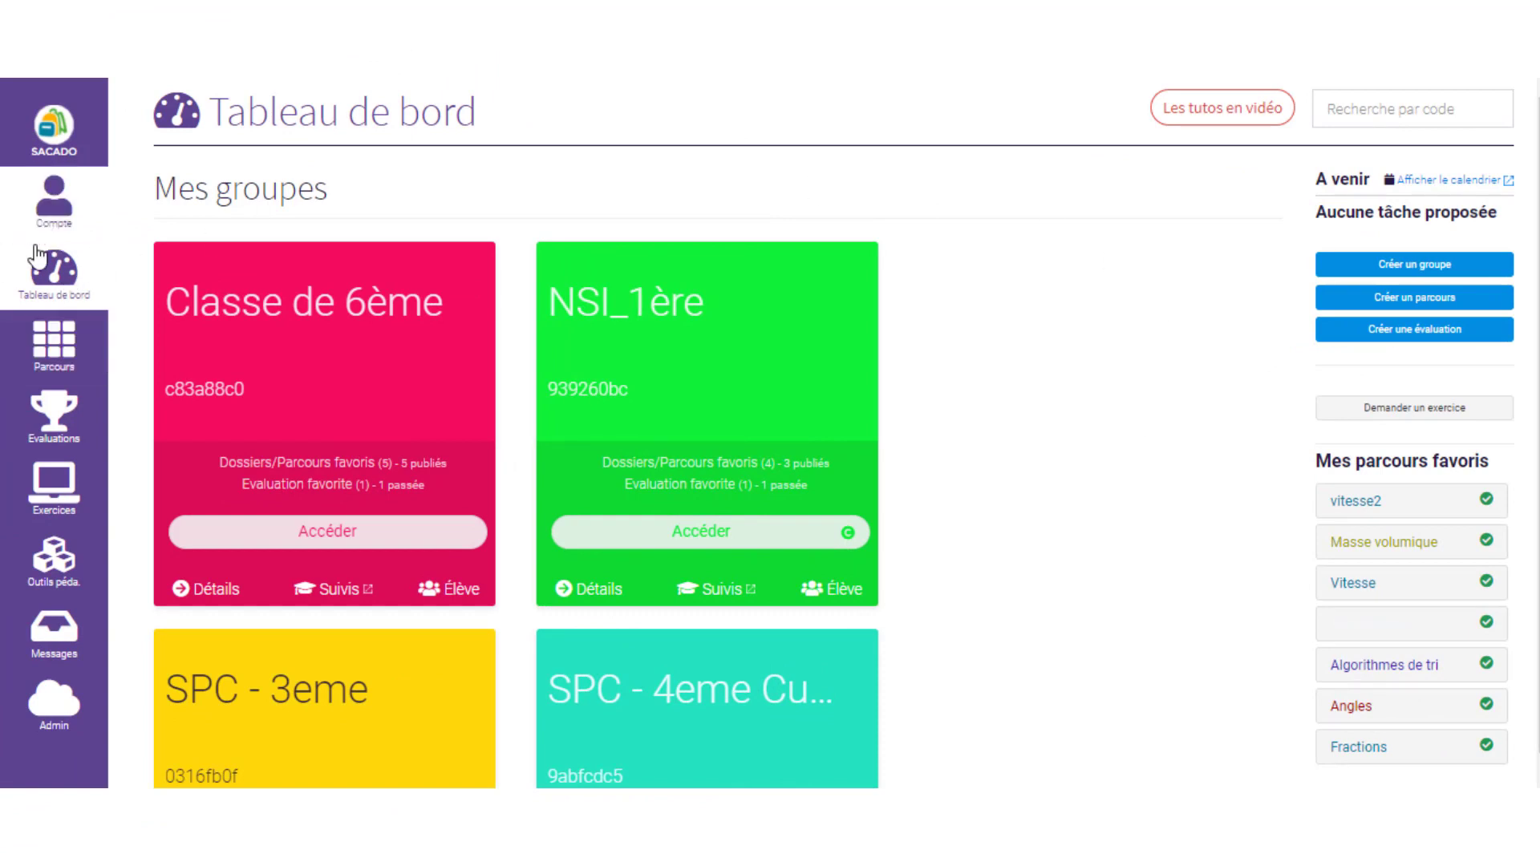
Open the individualisation page of Mon parcours 2 in Classe de 6ème and review its exercises' student assignments.
{"action": "left_click", "coordinate": [316, 534]}
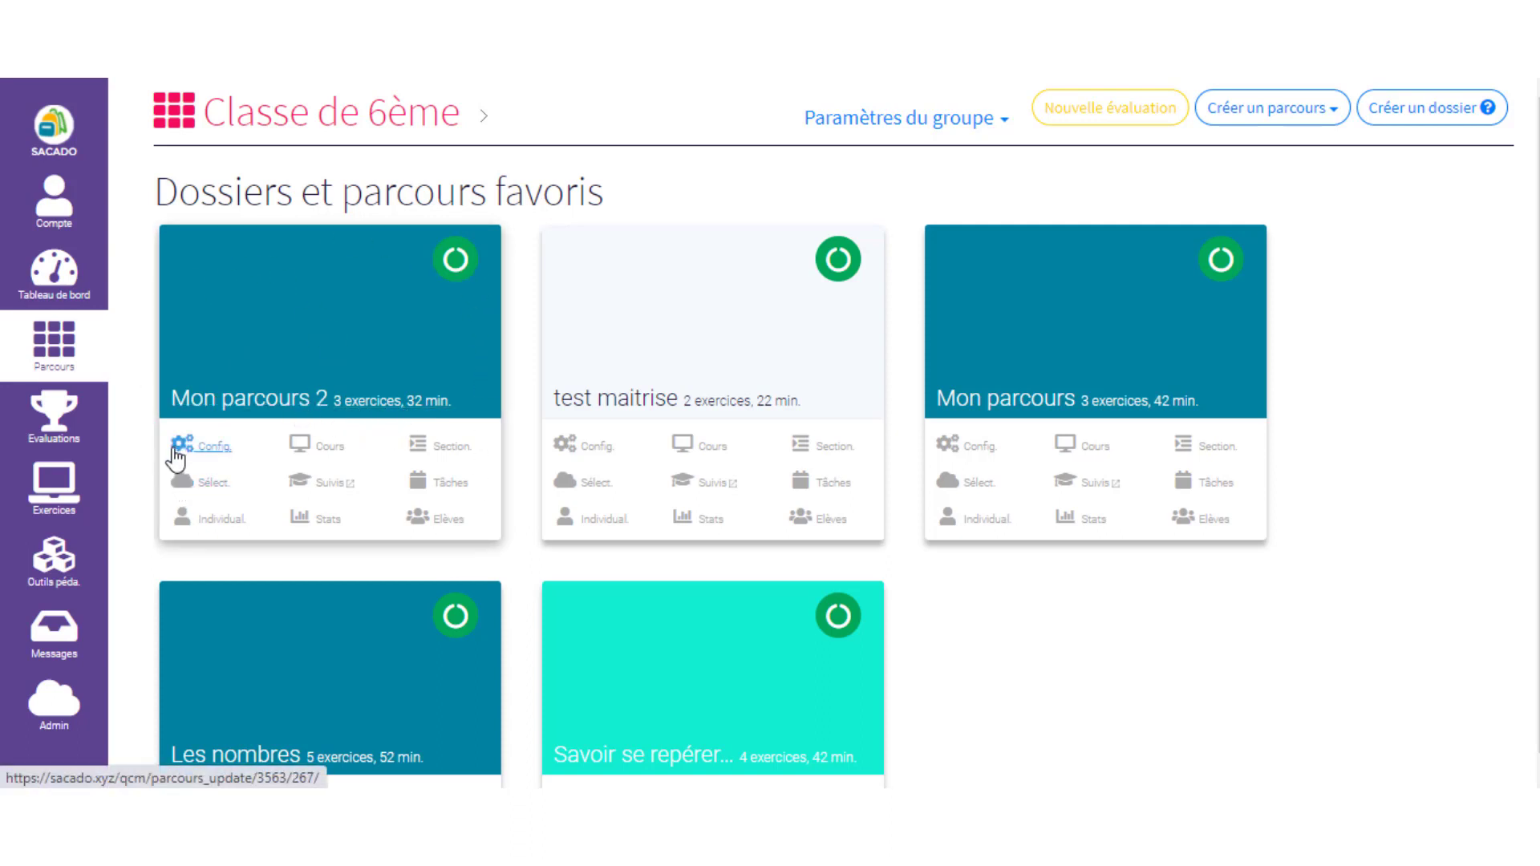
{"action": "left_click", "coordinate": [218, 521]}
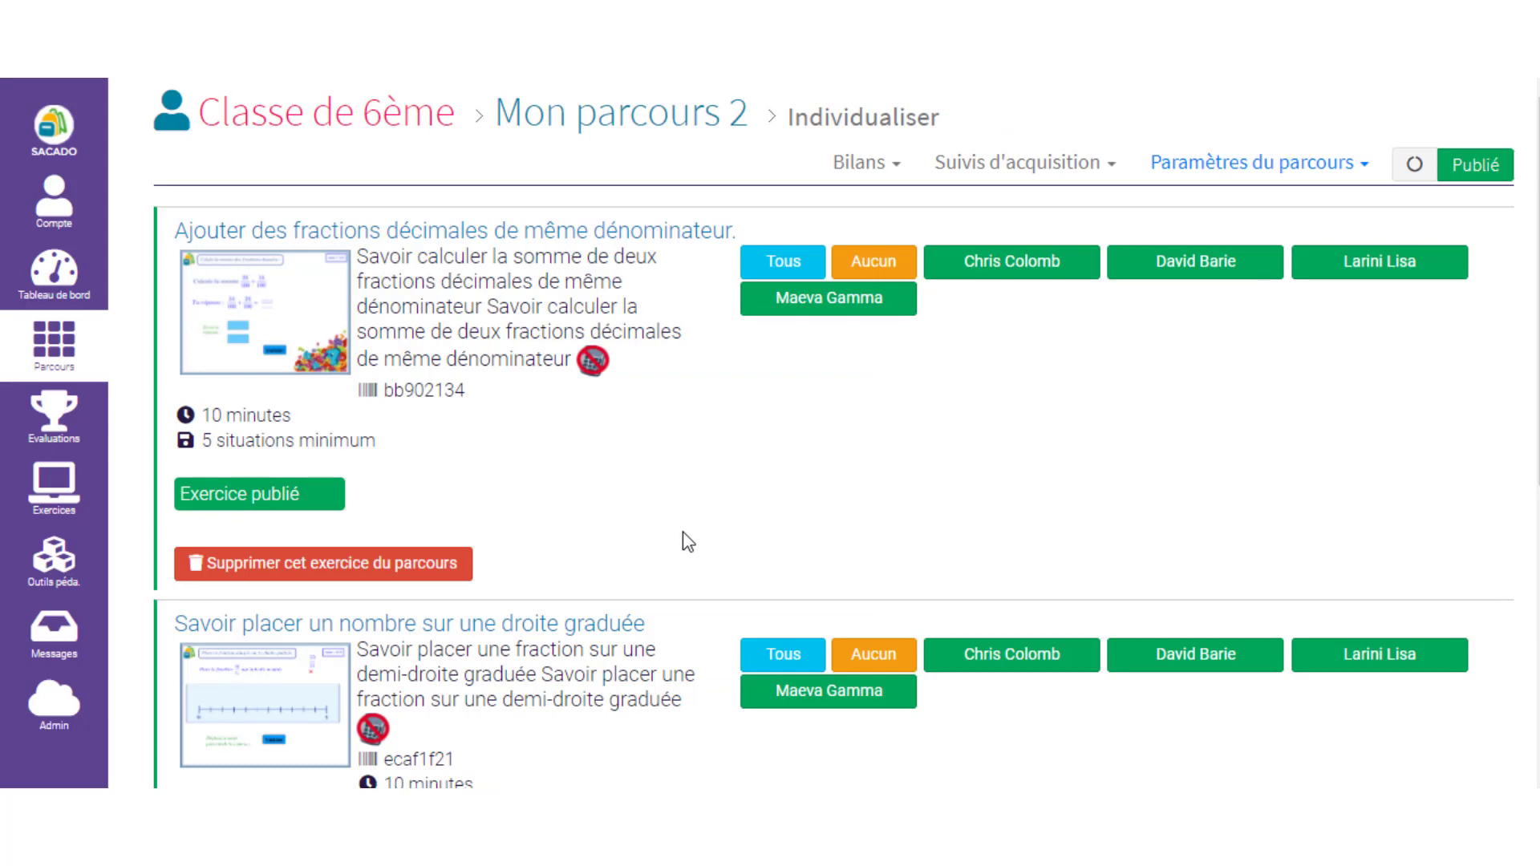
{"action": "scroll", "coordinate": [688, 543], "scroll_direction": "down", "scroll_amount": 6}
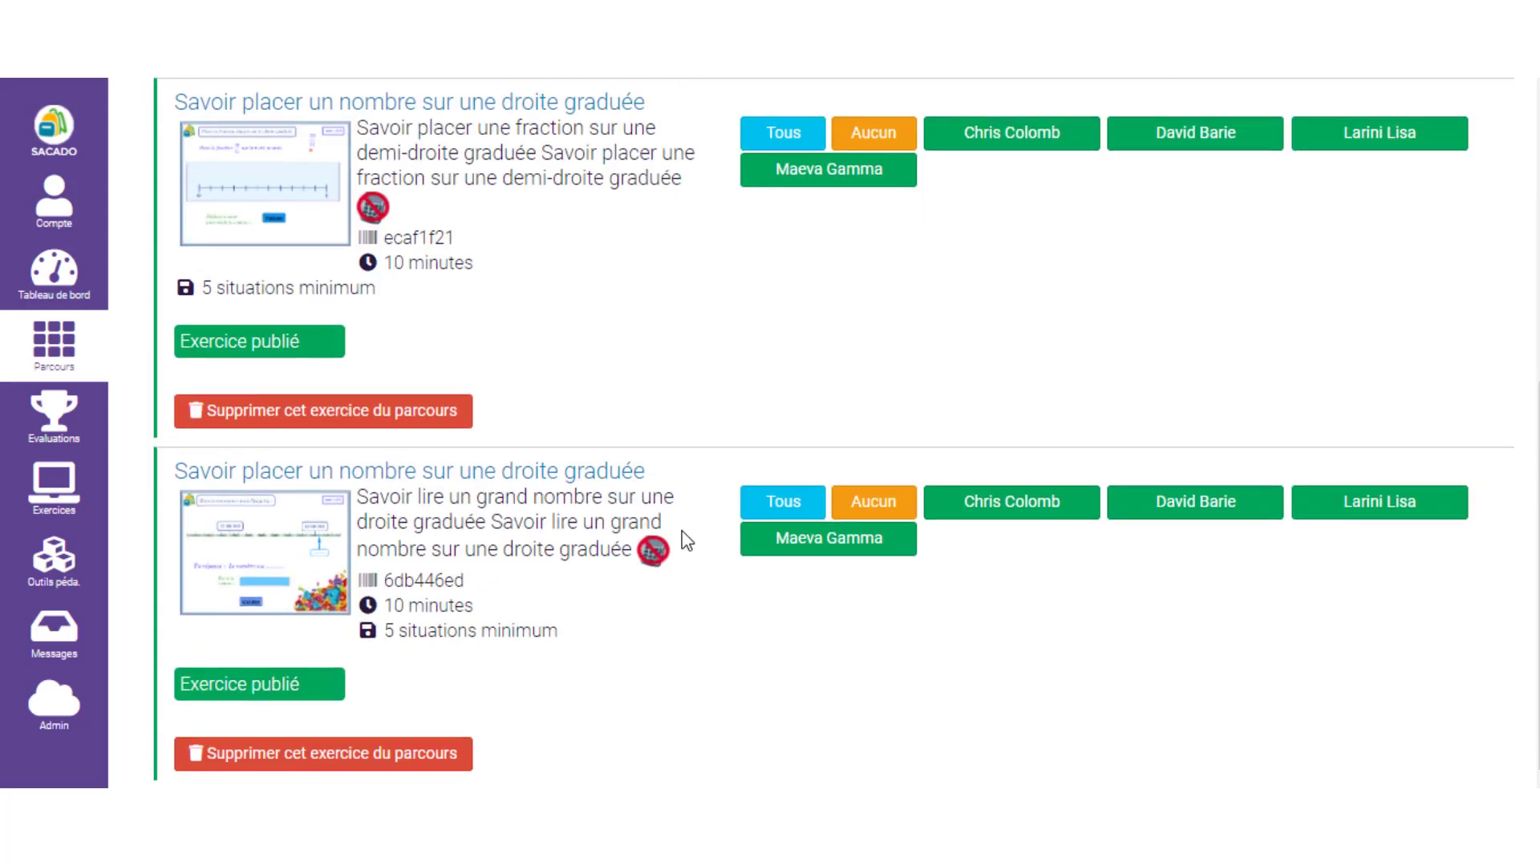
{"action": "scroll", "coordinate": [687, 541], "scroll_direction": "up", "scroll_amount": 6}
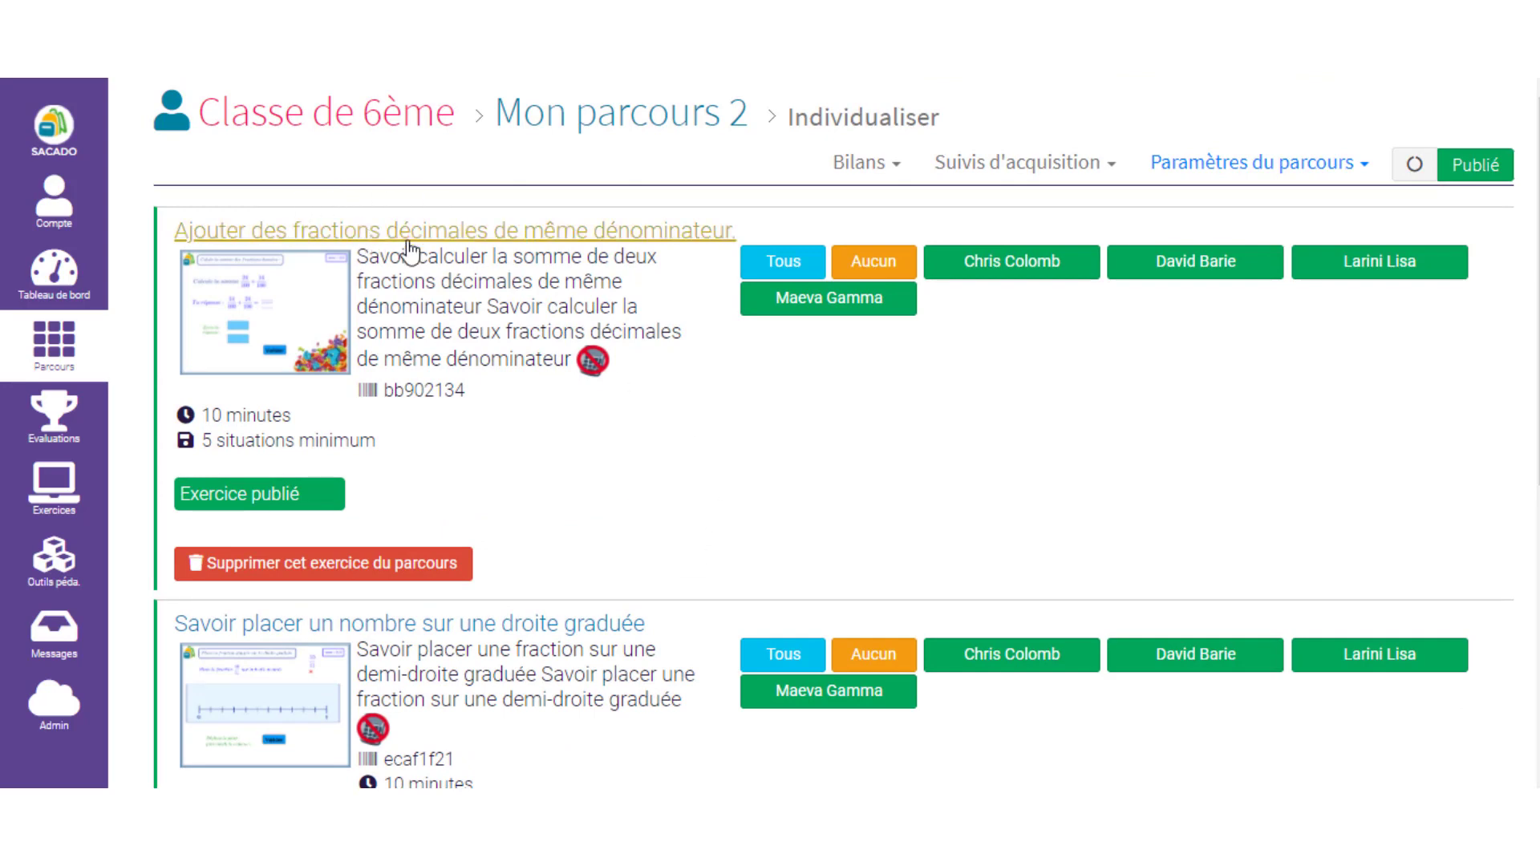
Toggle the first listed student's assignment for the exercise "Ajouter des fractions décimales de même dénominateur".
{"action": "mouse_move", "coordinate": [333, 308]}
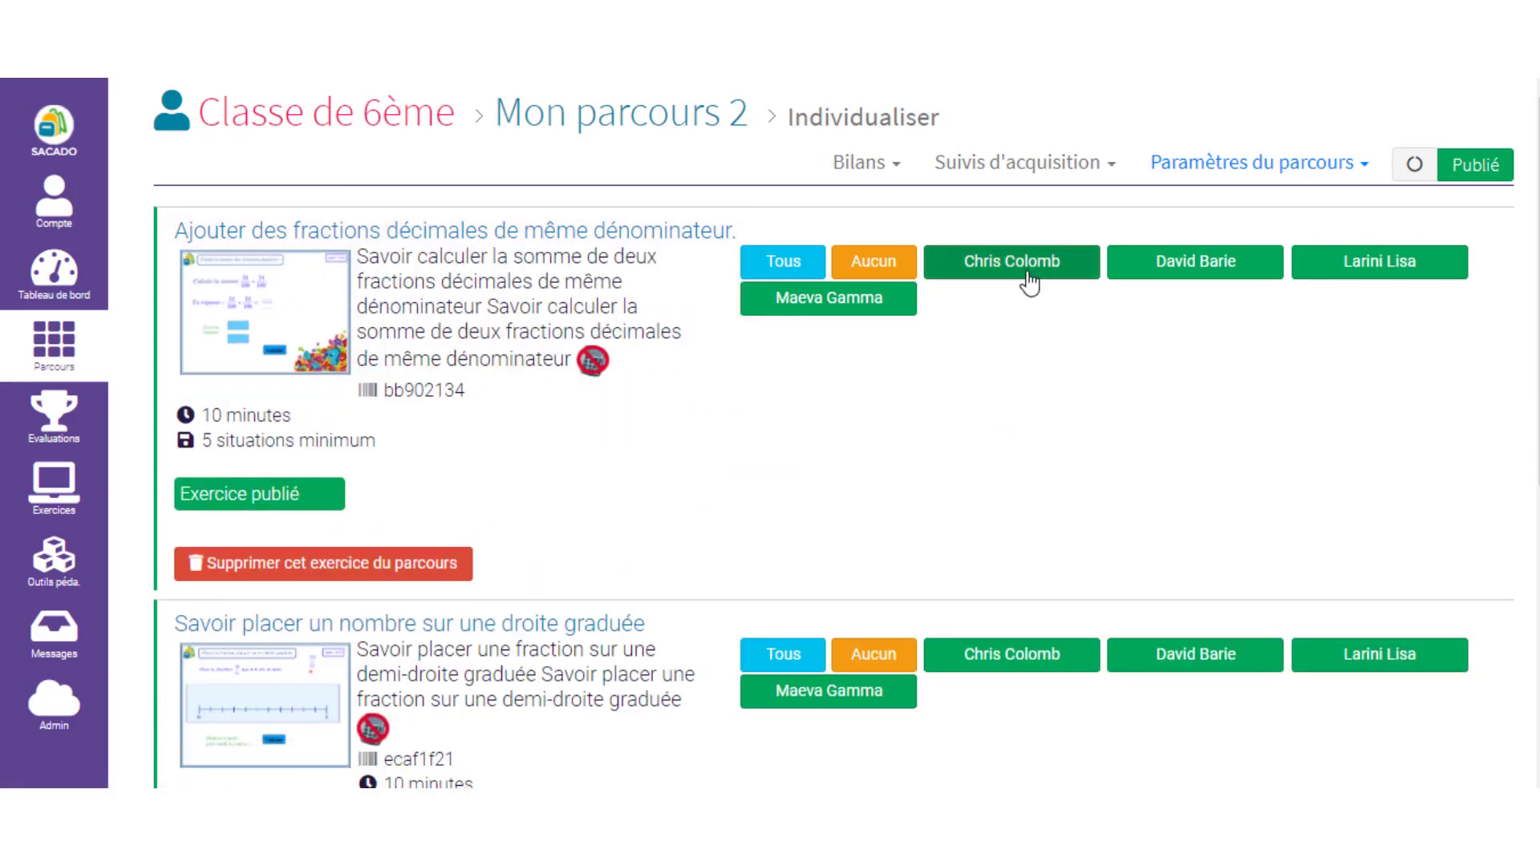
{"action": "left_click", "coordinate": [1025, 276]}
{"action": "left_click", "coordinate": [874, 150]}
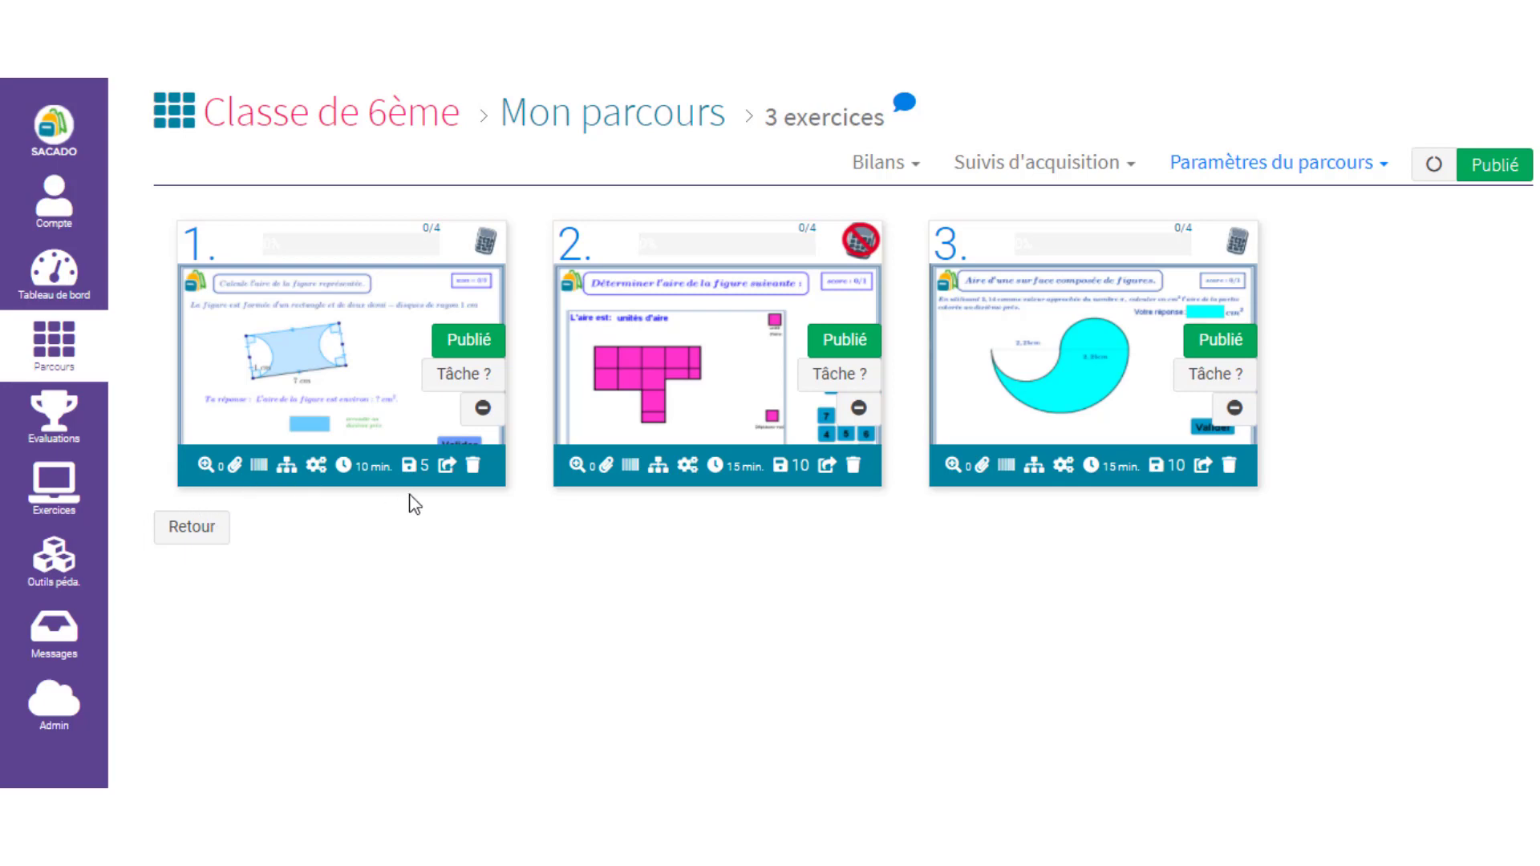
Open the mastery path of the first exercise in Mon parcours and examine its score levels from 100% to 50%.
{"action": "left_click", "coordinate": [289, 470]}
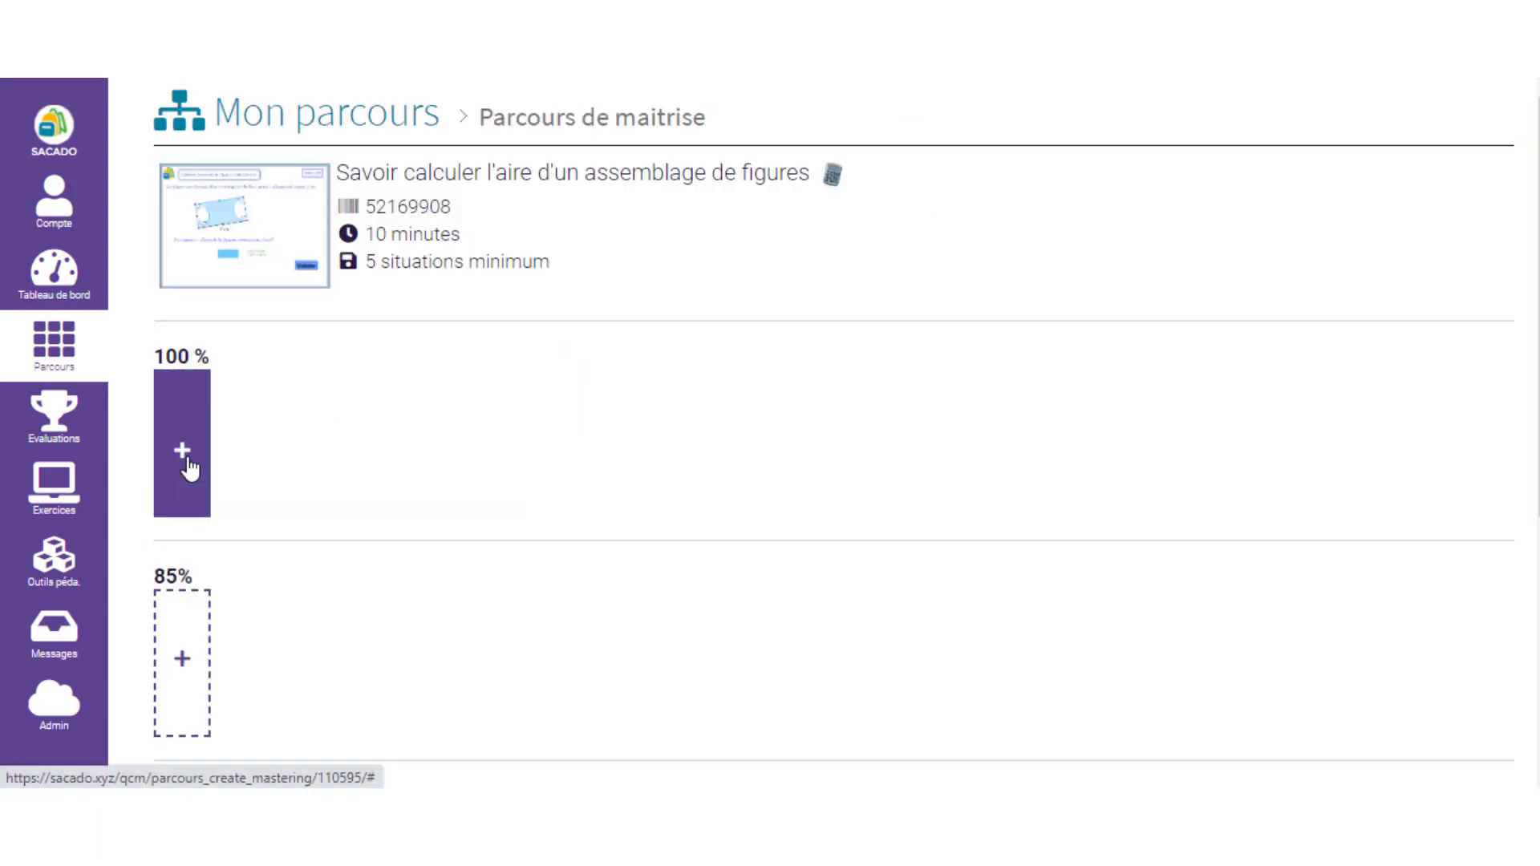
{"action": "scroll", "coordinate": [187, 481], "scroll_direction": "down", "scroll_amount": 3}
{"action": "scroll", "coordinate": [186, 501], "scroll_direction": "down", "scroll_amount": 3}
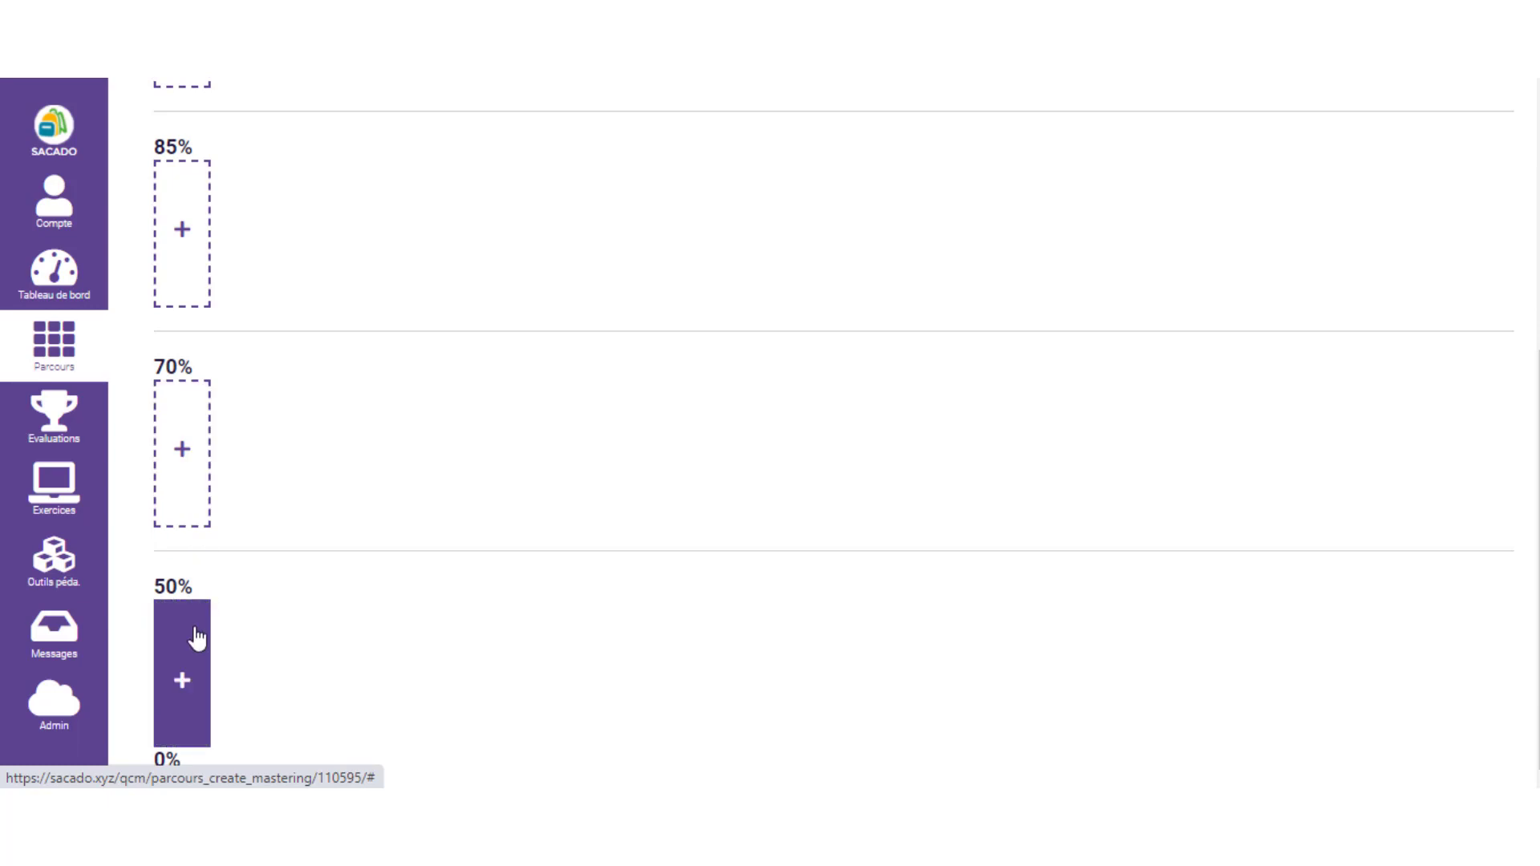
{"action": "scroll", "coordinate": [197, 640], "scroll_direction": "up", "scroll_amount": 6}
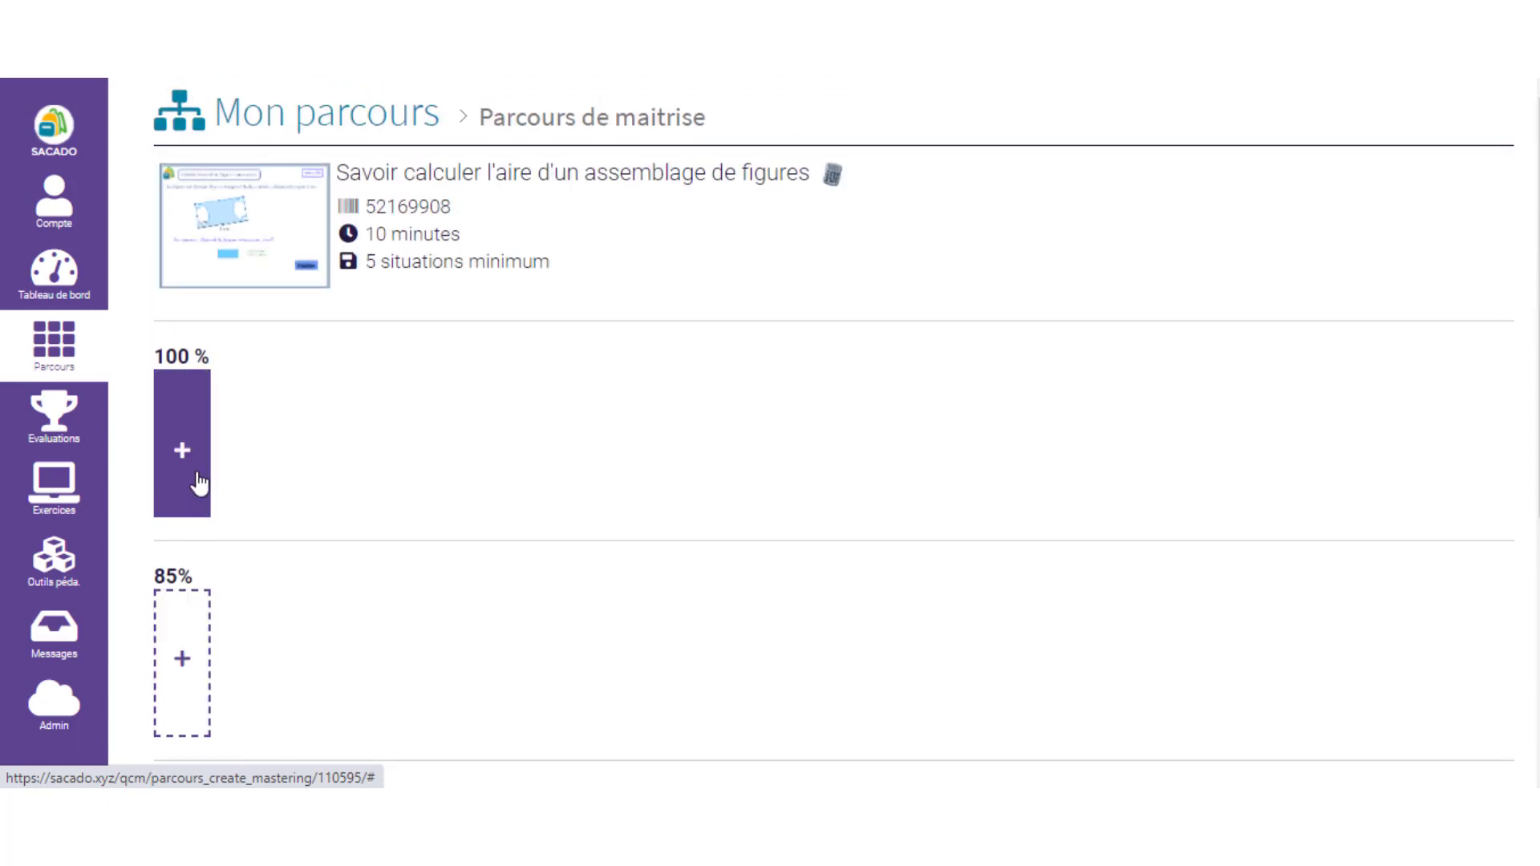
{"action": "scroll", "coordinate": [182, 623], "scroll_direction": "down", "scroll_amount": 6}
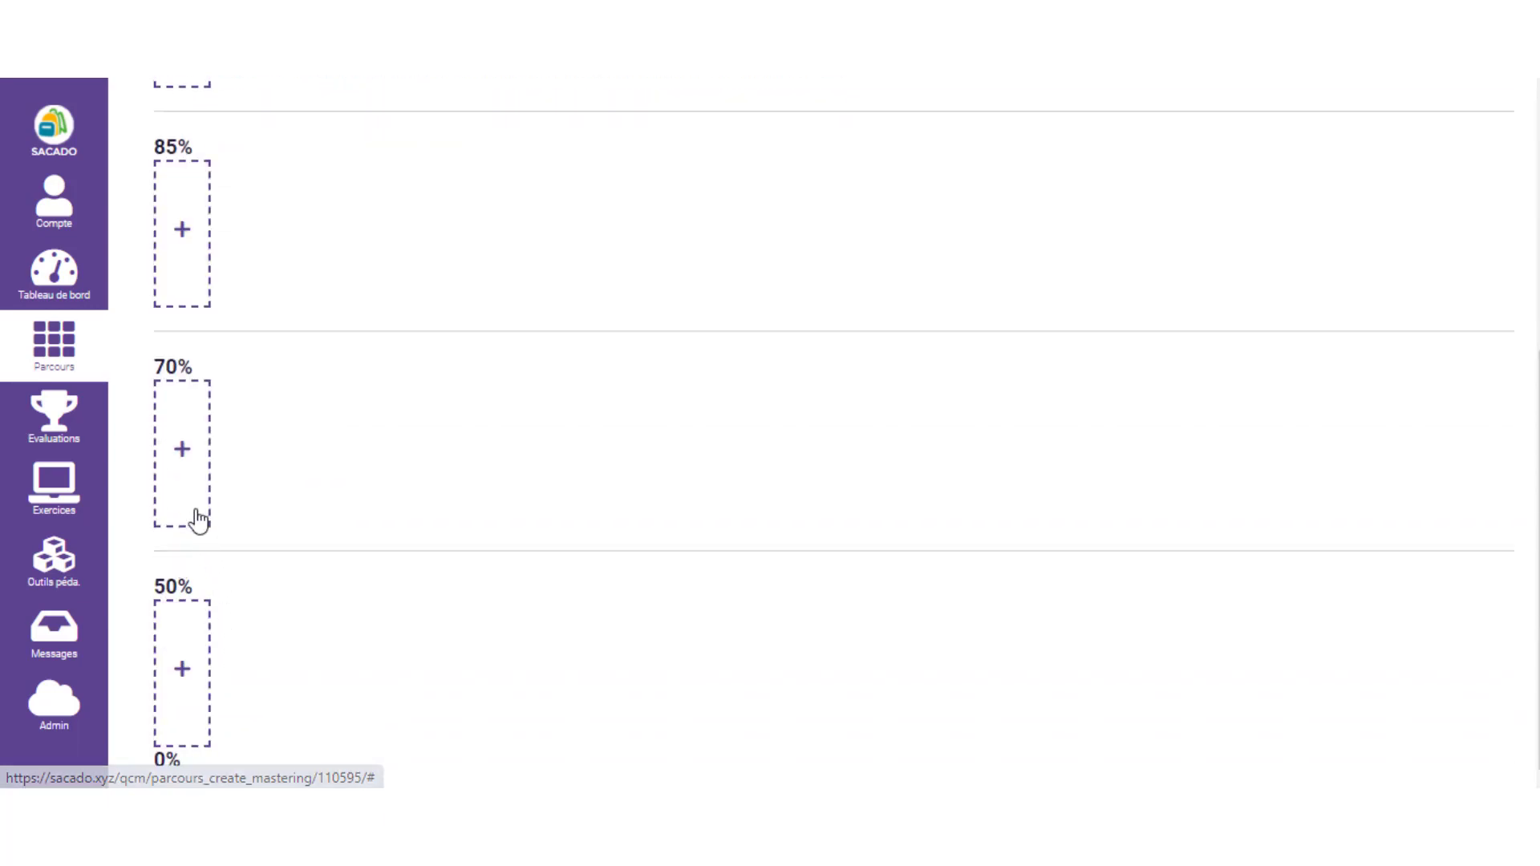
{"action": "scroll", "coordinate": [198, 520], "scroll_direction": "up", "scroll_amount": 6}
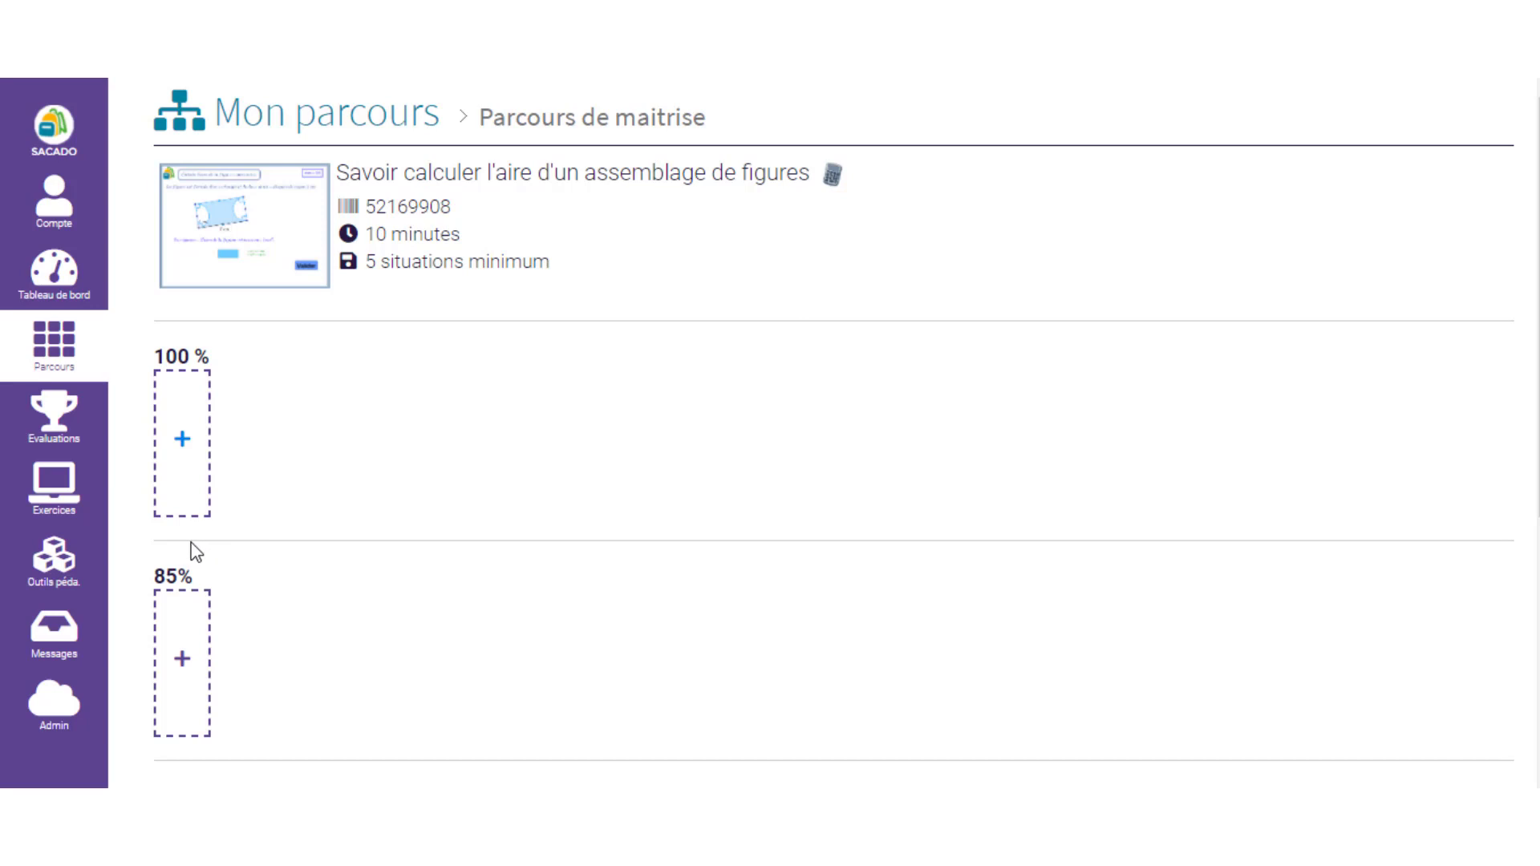
Open support selection for the mastery path and replace the Divisions euclidiennes course with Nombres premiers.
{"action": "left_click", "coordinate": [189, 459]}
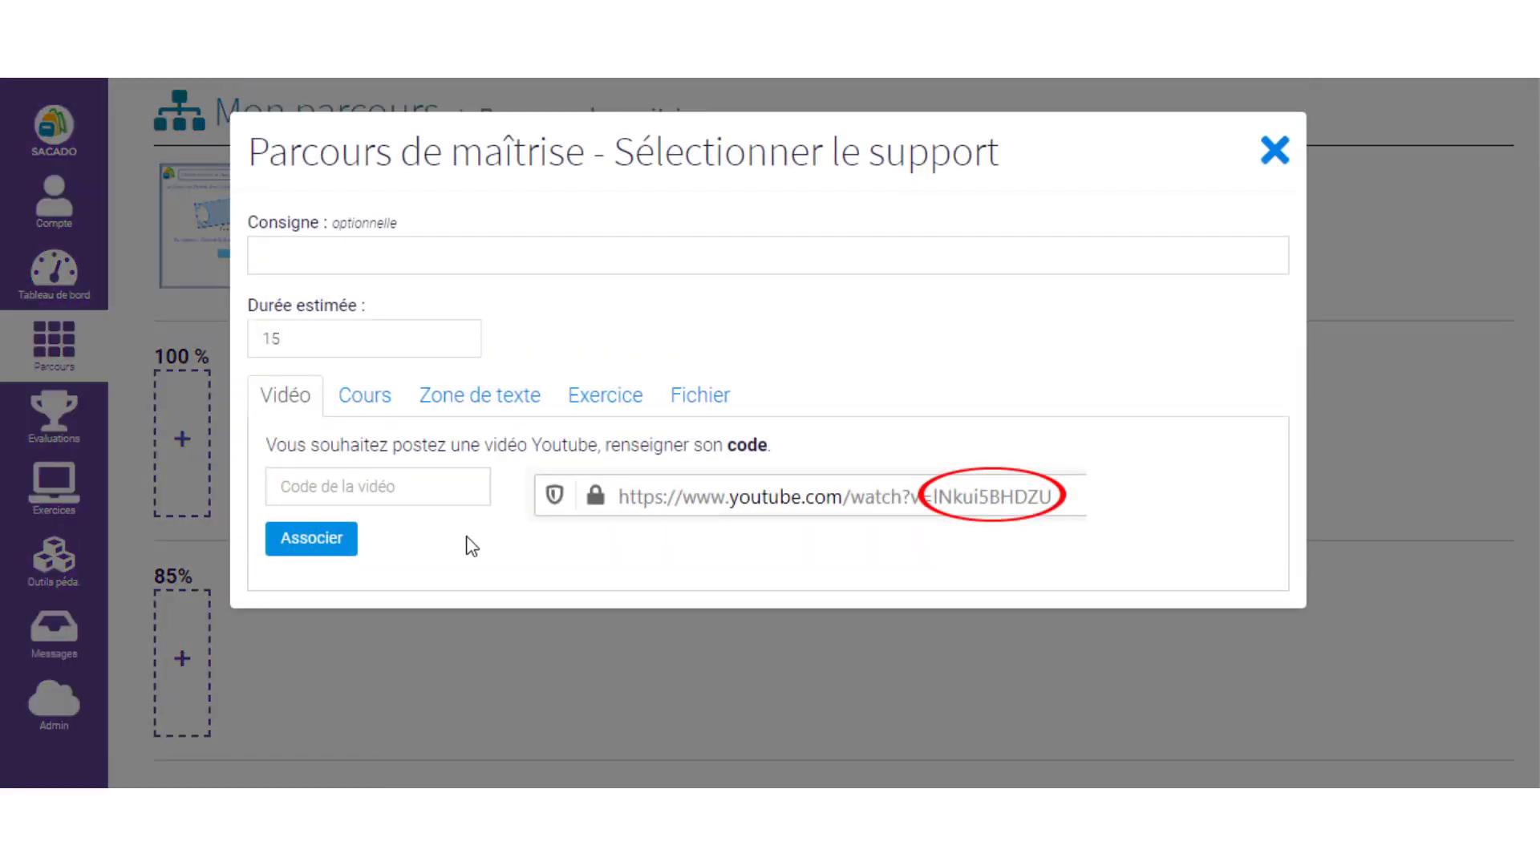
{"action": "left_click", "coordinate": [365, 405]}
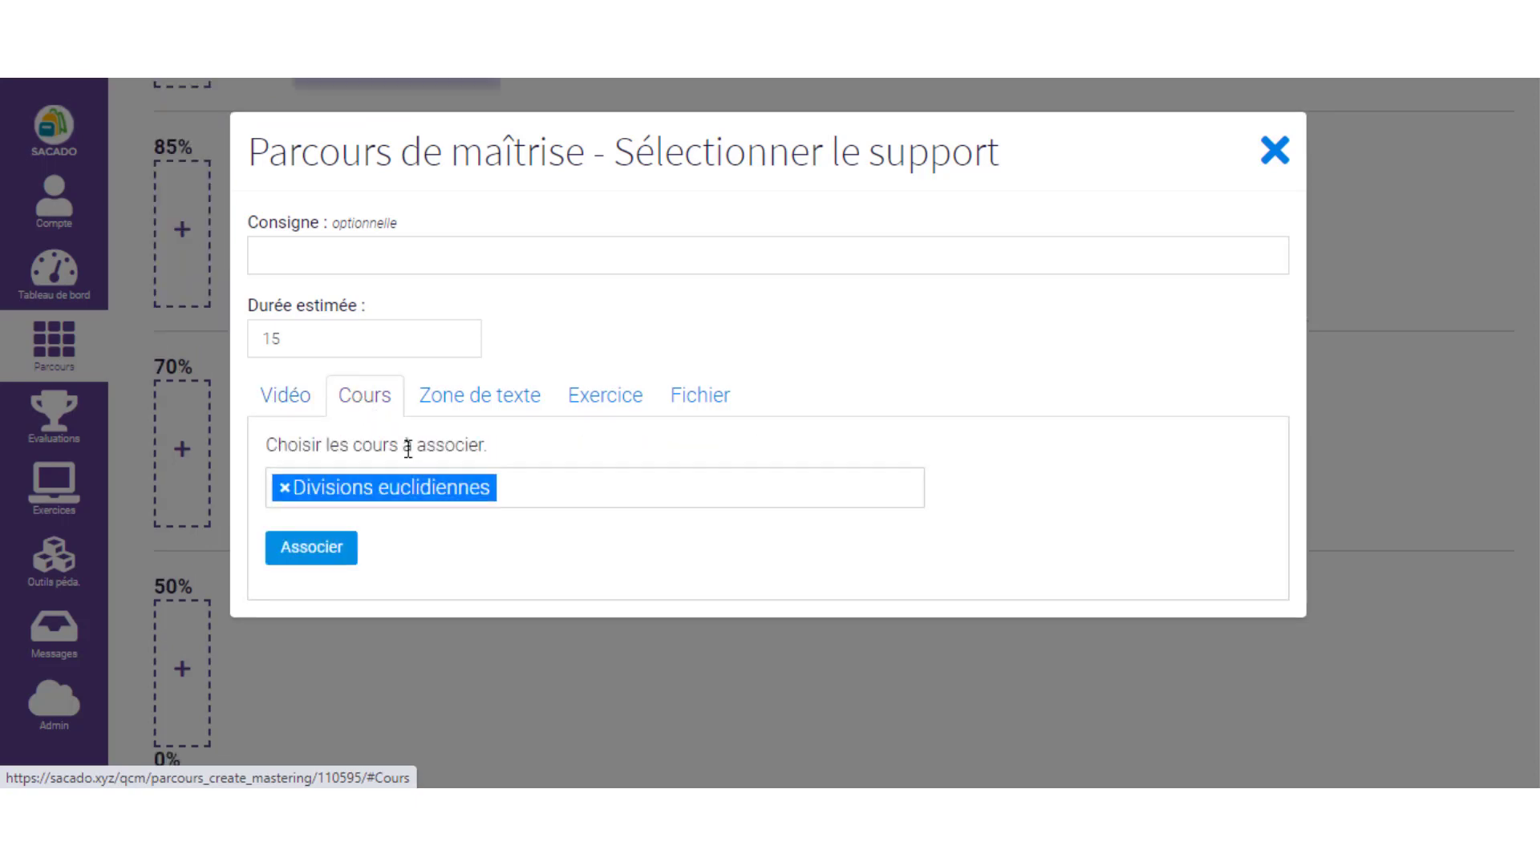
{"action": "left_click", "coordinate": [286, 492]}
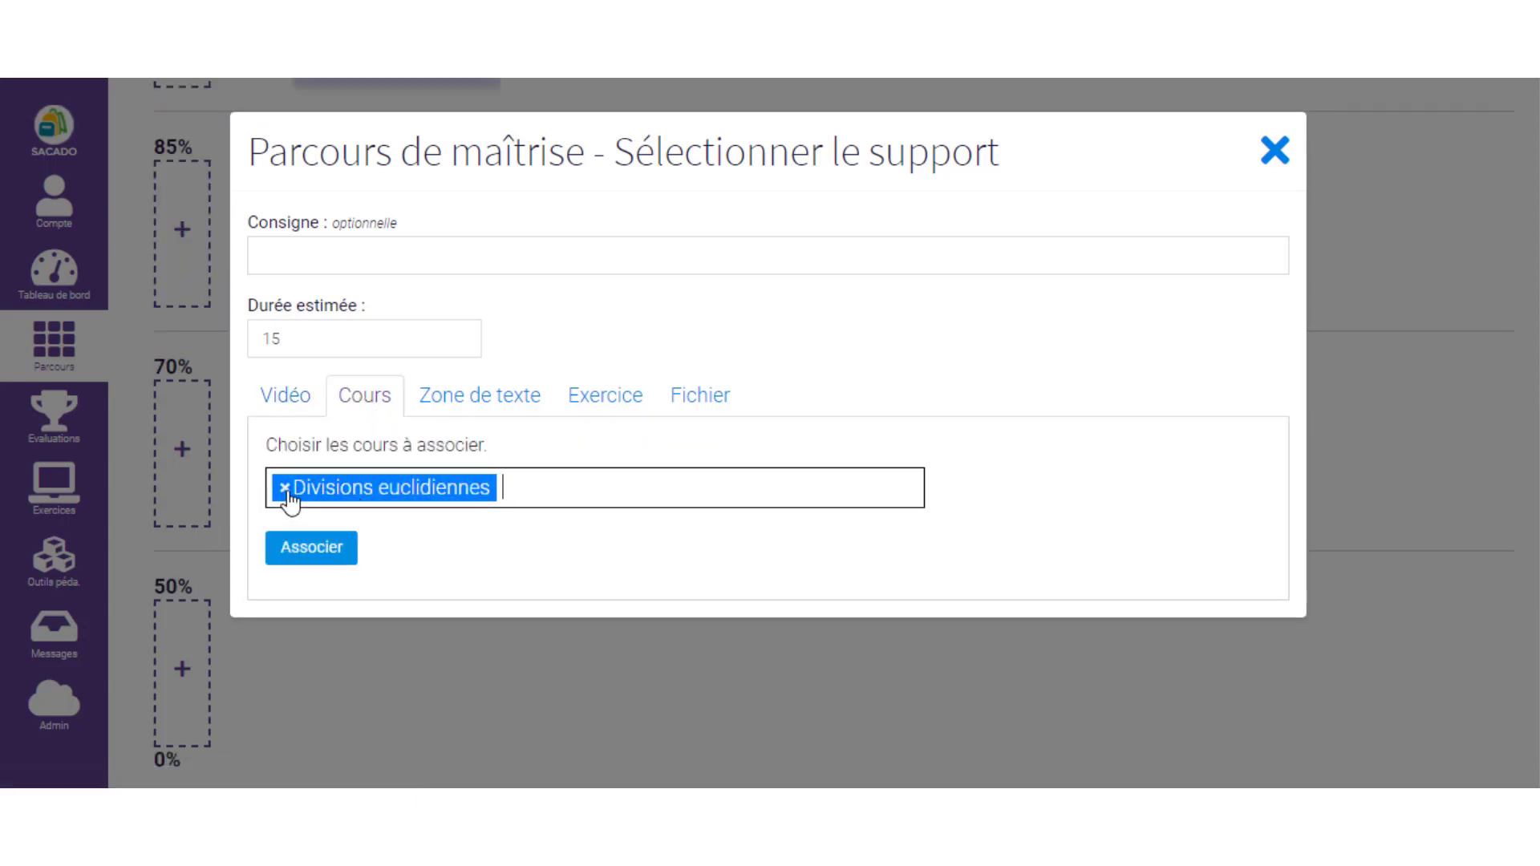
{"action": "left_click", "coordinate": [285, 490]}
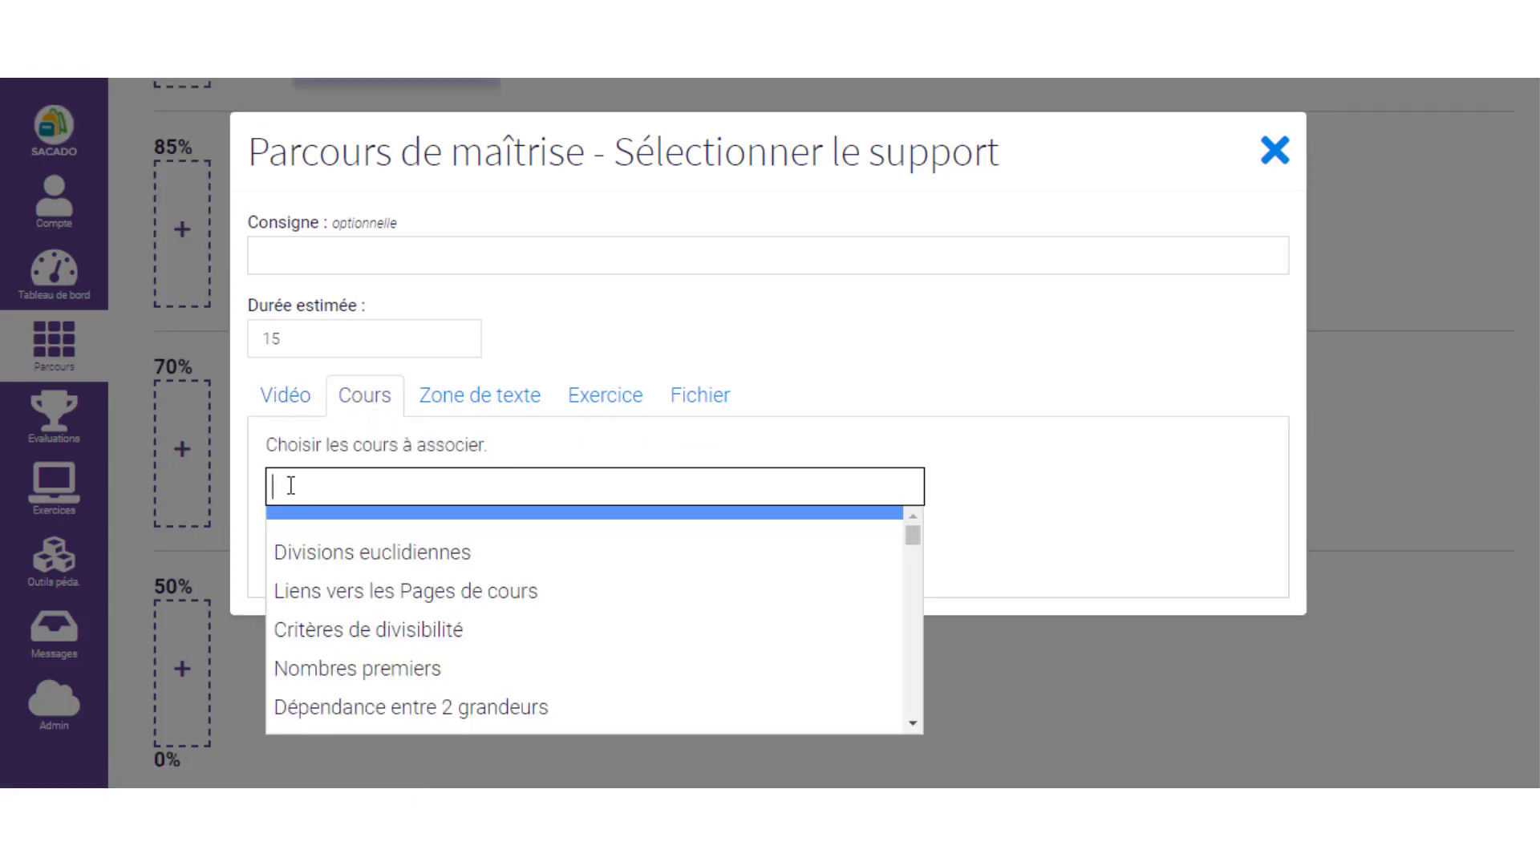
{"action": "left_click", "coordinate": [353, 673]}
Filter the support exercises by level Sixième and theme Grandeurs et mesures, and expand the skill on the volume of a cube or pavé droit.
{"action": "left_click", "coordinate": [477, 405]}
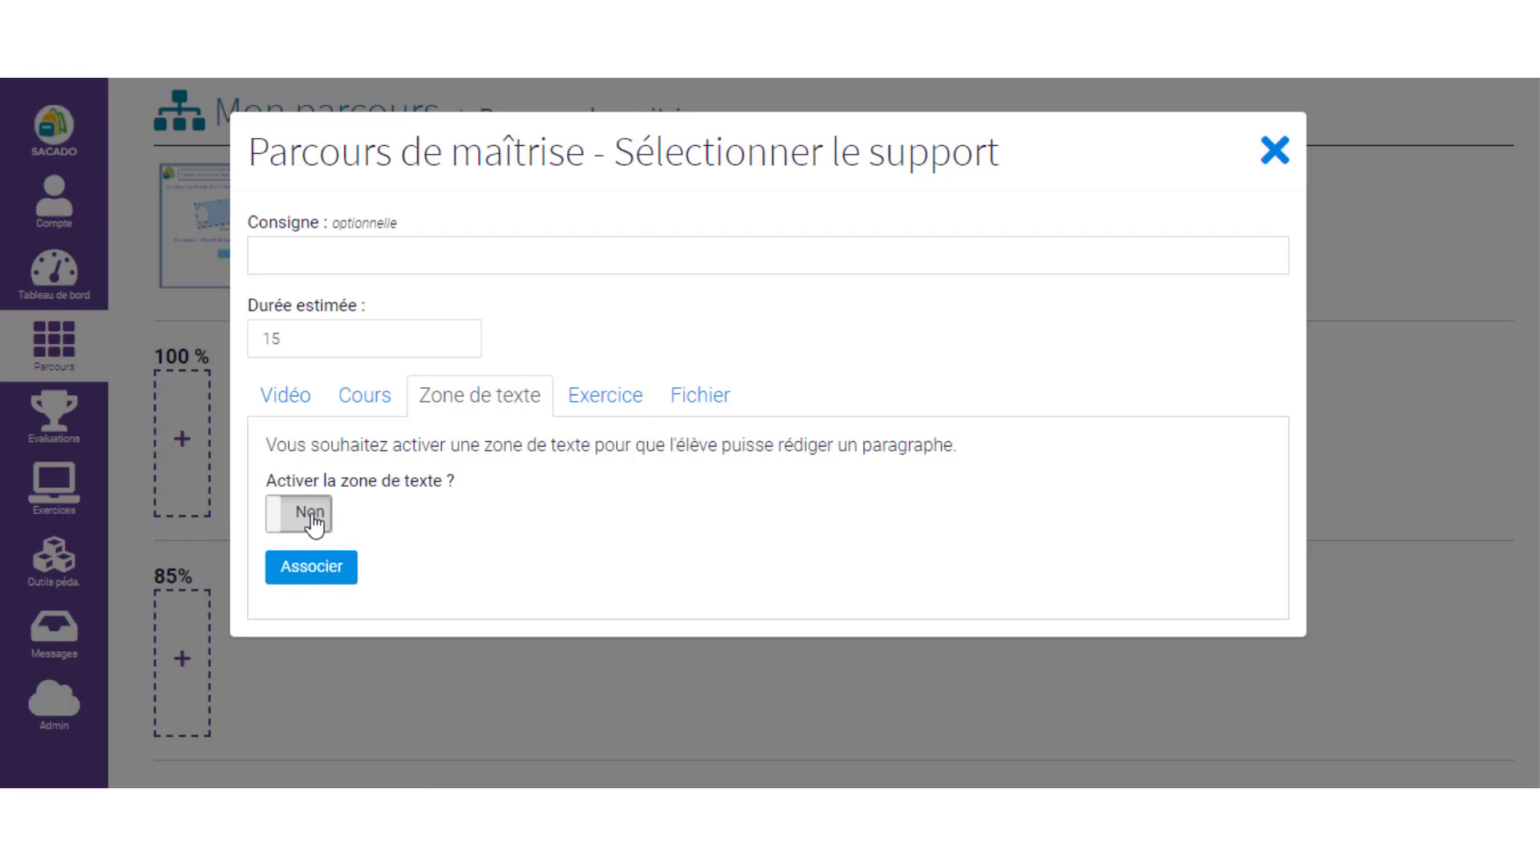
{"action": "left_click", "coordinate": [598, 405]}
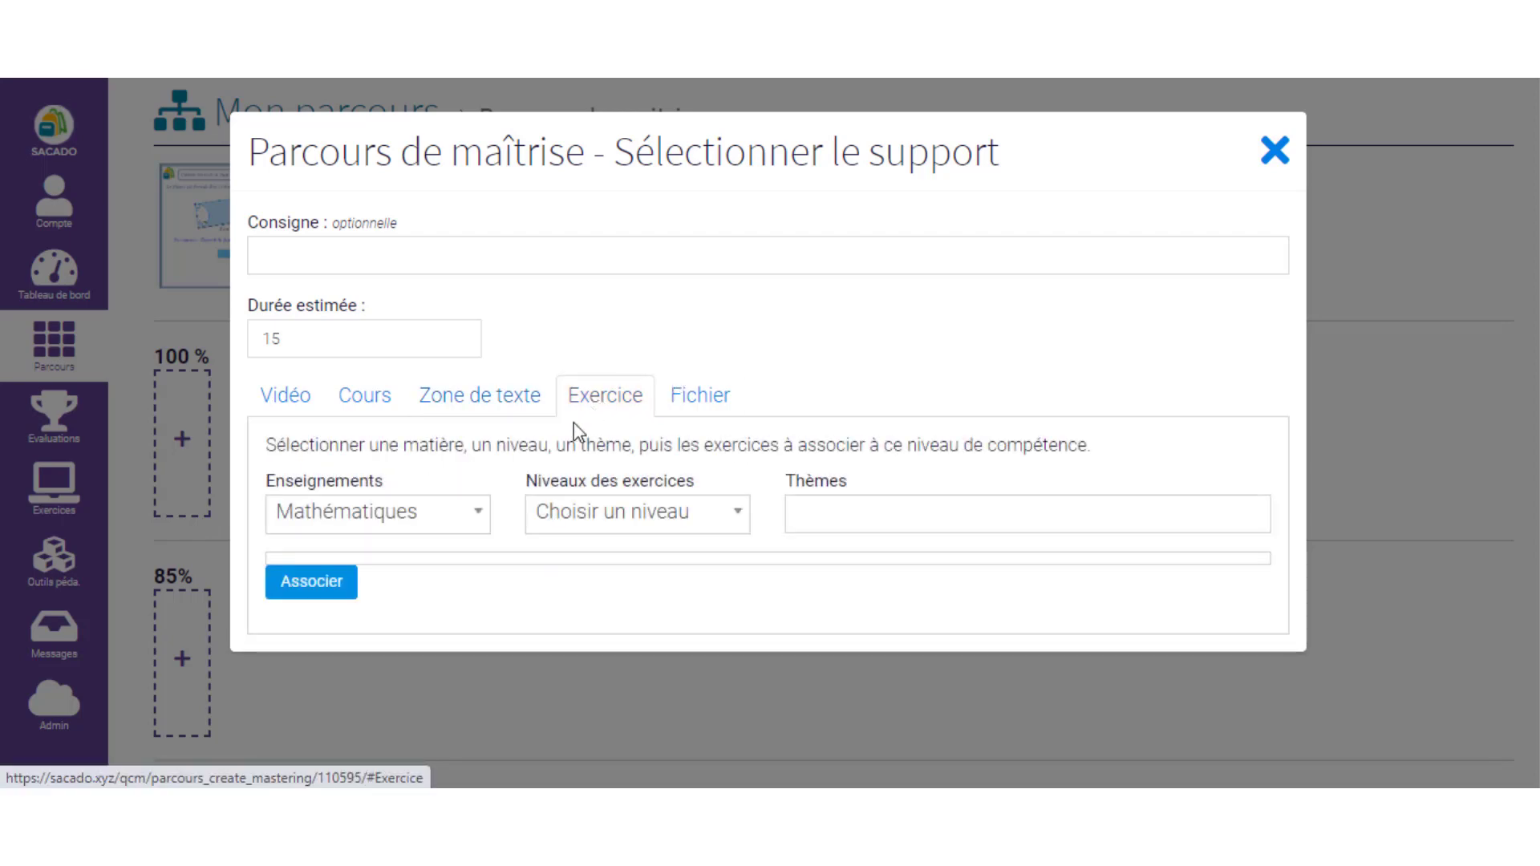
{"action": "left_click", "coordinate": [591, 518]}
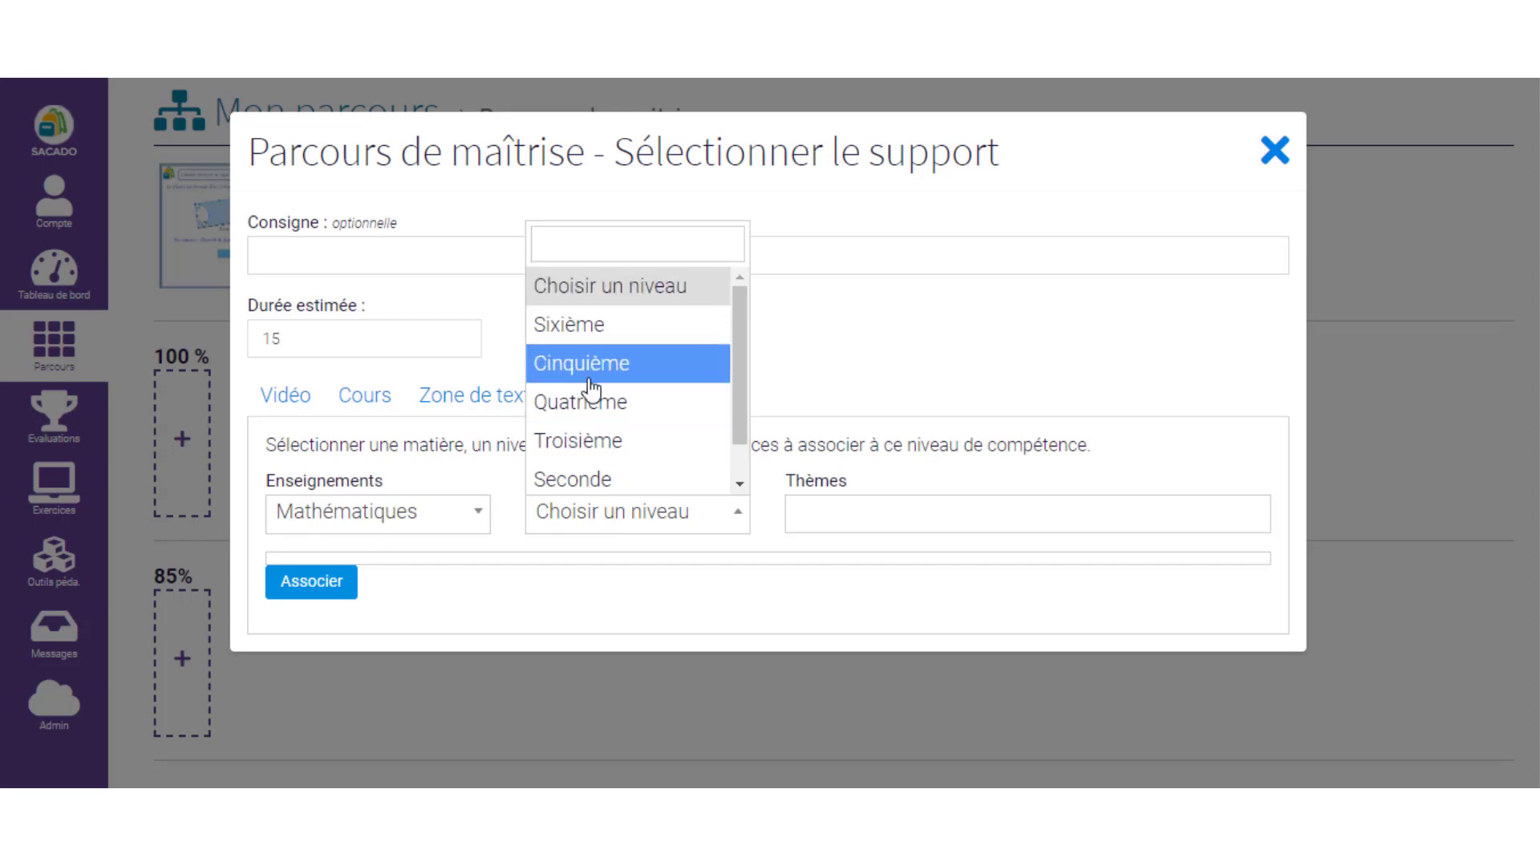
{"action": "left_click", "coordinate": [595, 329]}
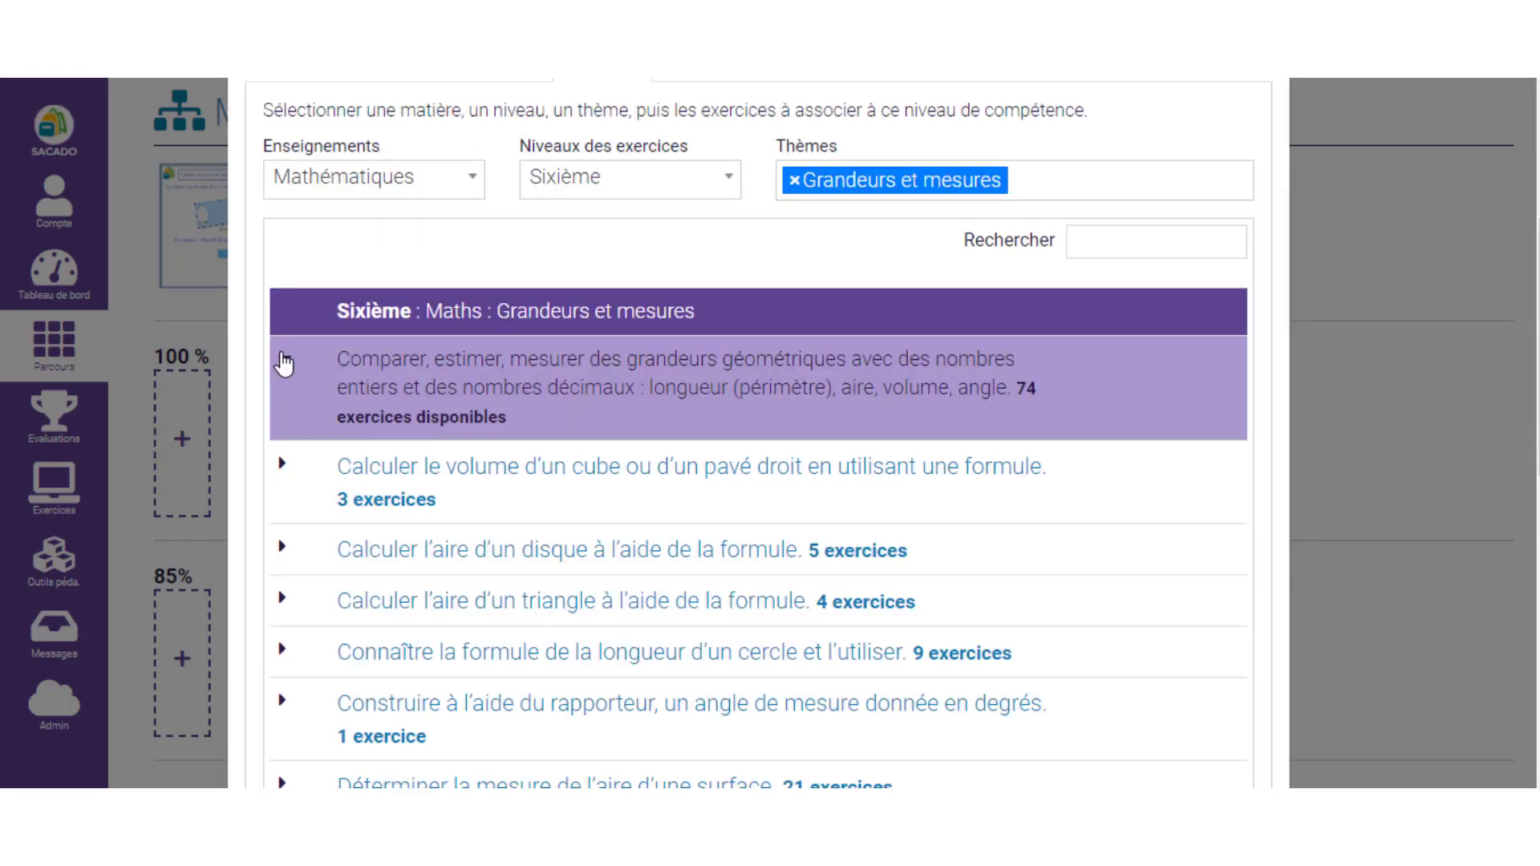
{"action": "scroll", "coordinate": [385, 393], "scroll_direction": "down", "scroll_amount": 2}
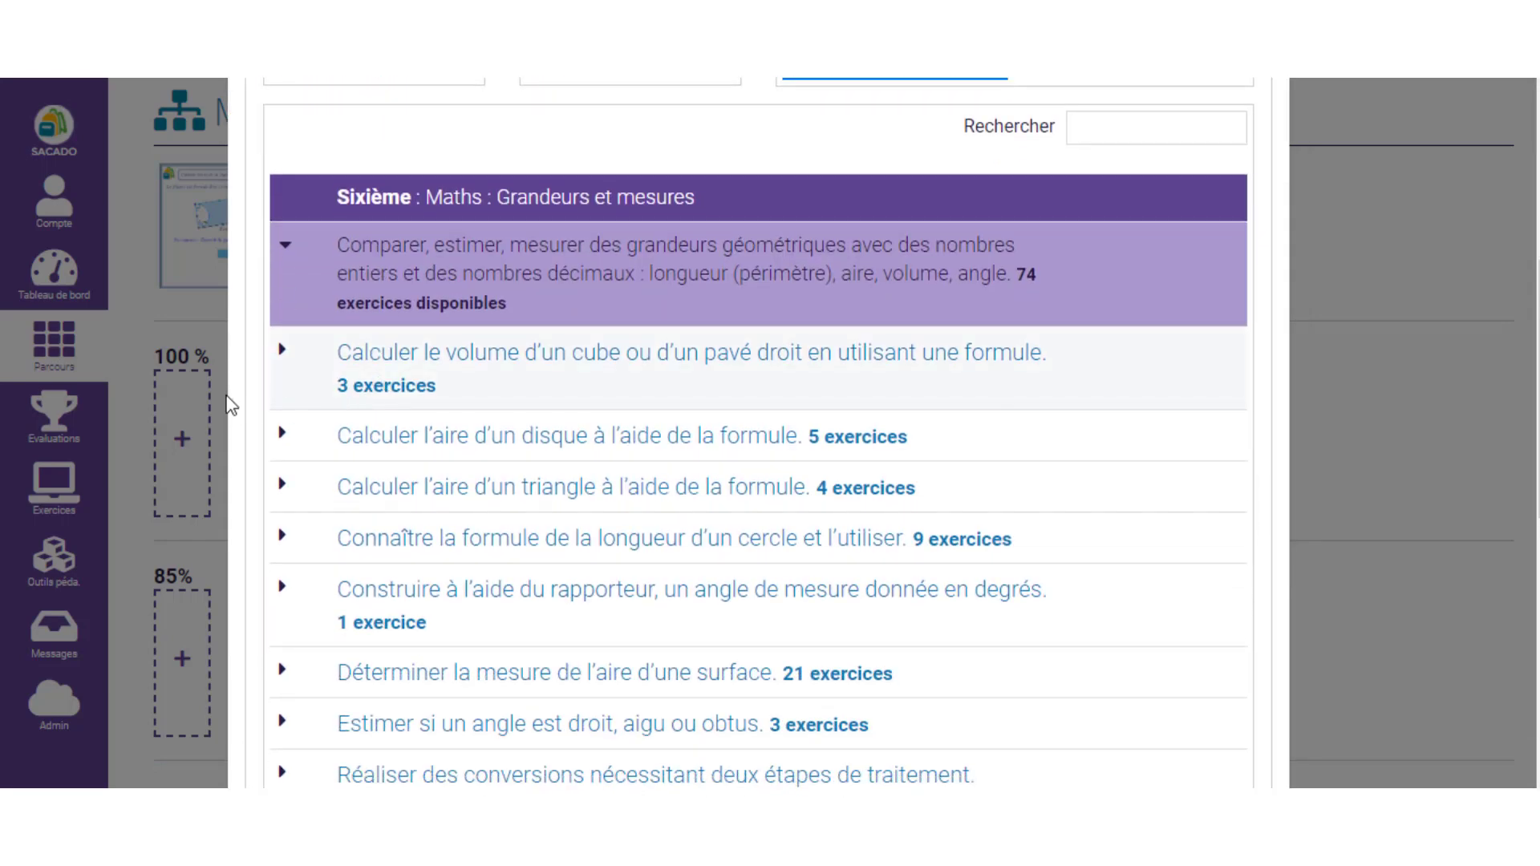
{"action": "left_click", "coordinate": [282, 353]}
{"action": "scroll", "coordinate": [399, 498], "scroll_direction": "down", "scroll_amount": 5}
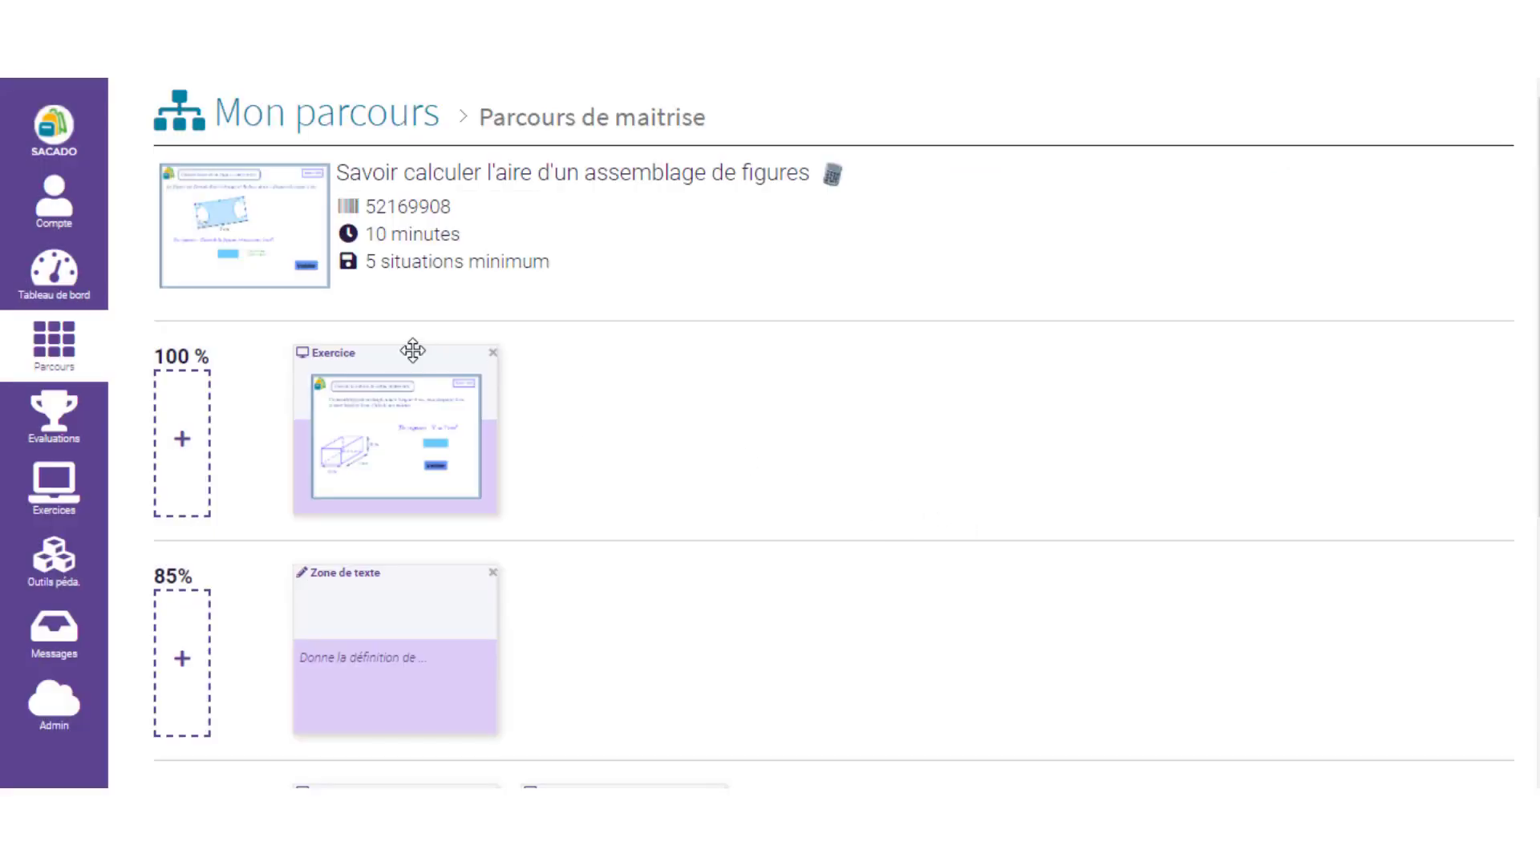
Review the supports associated with each score level of the mastery path, down to the exercise at 50%.
{"action": "scroll", "coordinate": [473, 449], "scroll_direction": "down", "scroll_amount": 4}
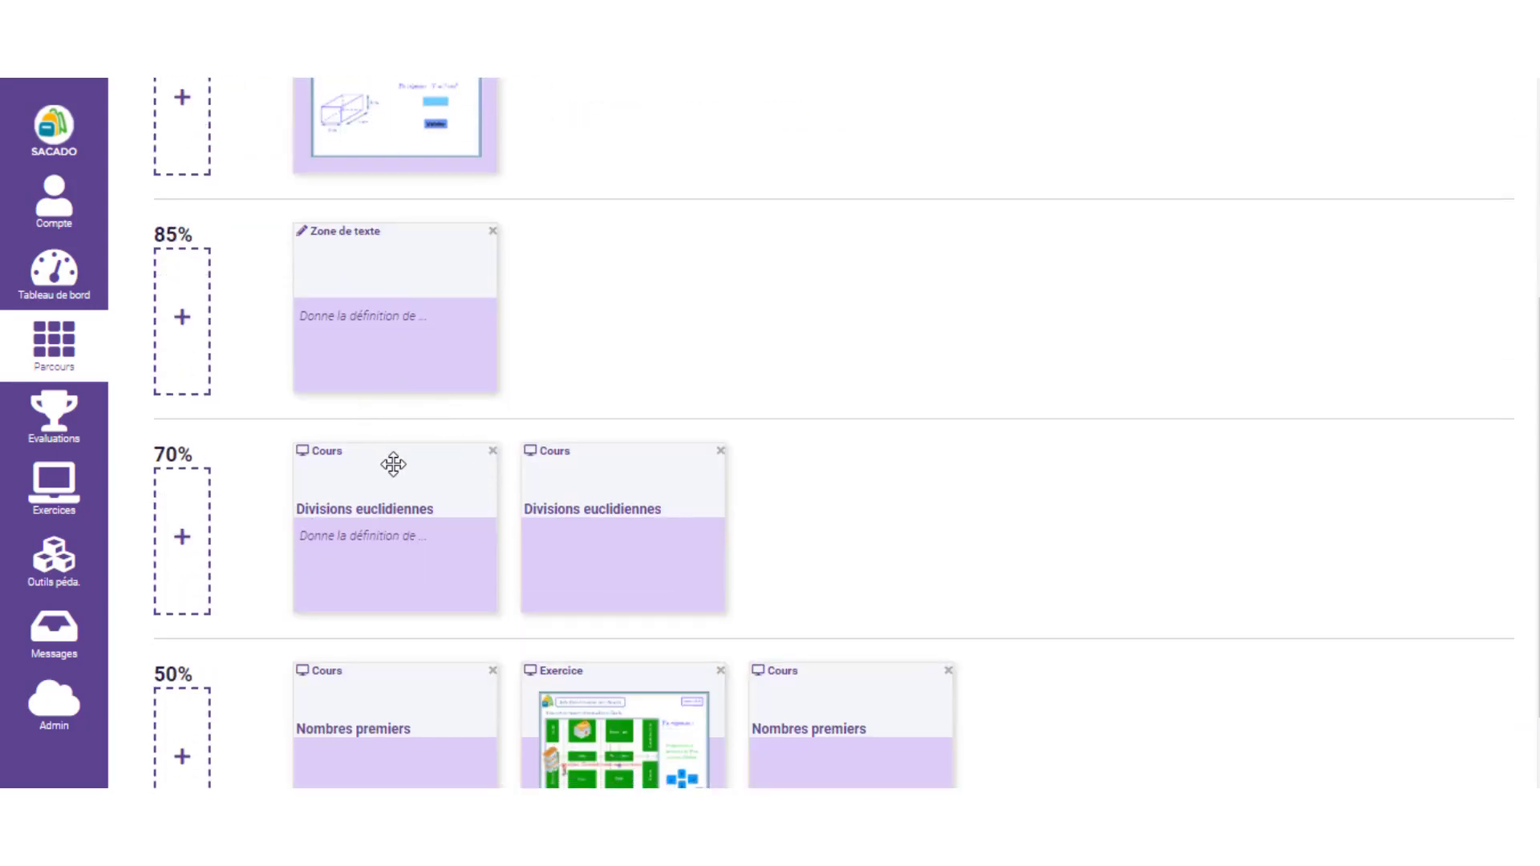
{"action": "scroll", "coordinate": [802, 545], "scroll_direction": "down", "scroll_amount": 1}
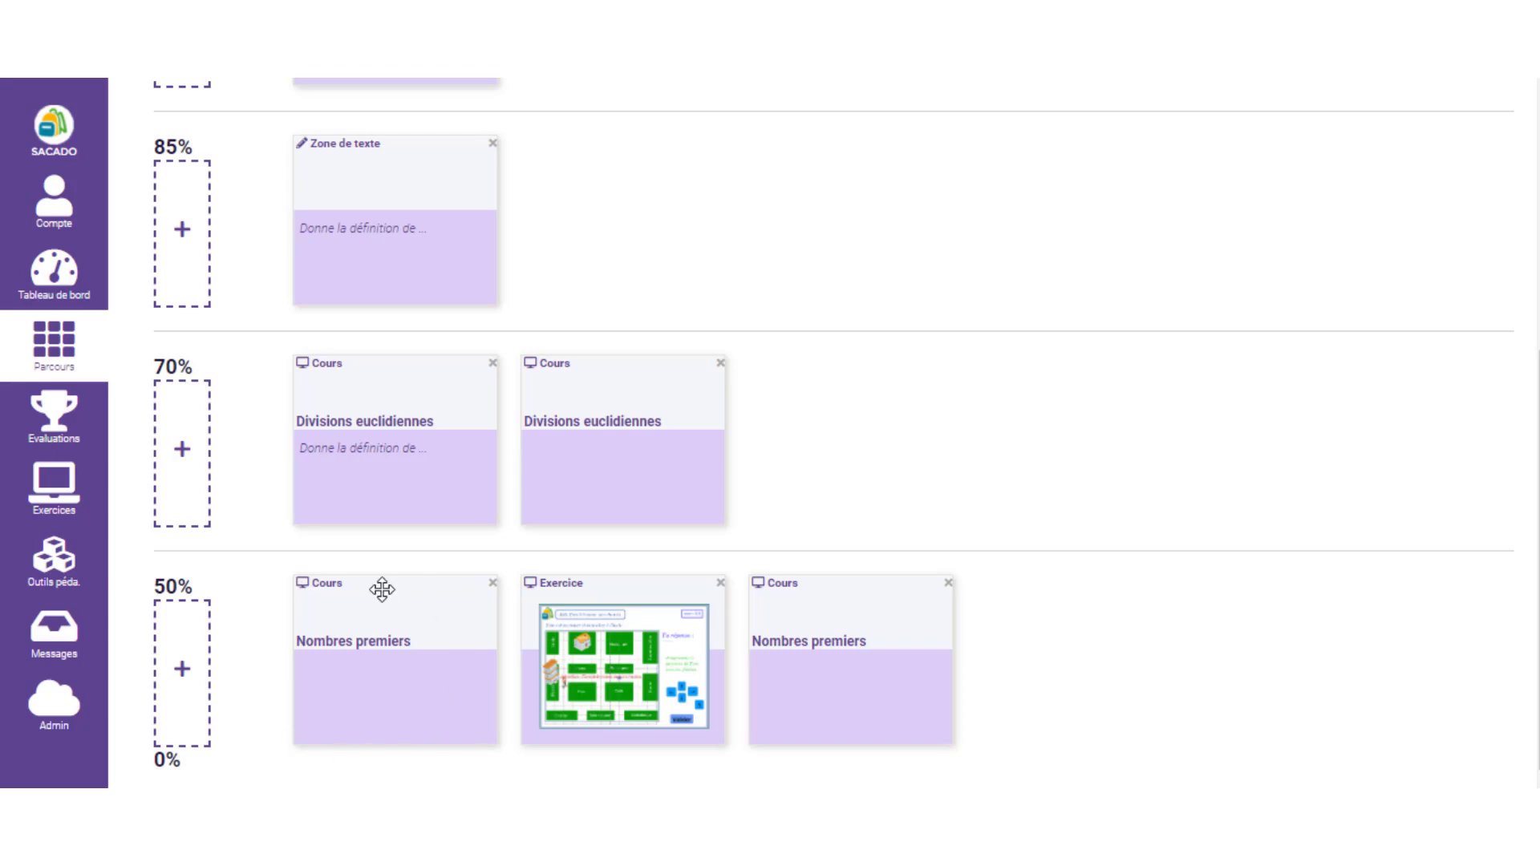
{"action": "left_click", "coordinate": [630, 706]}
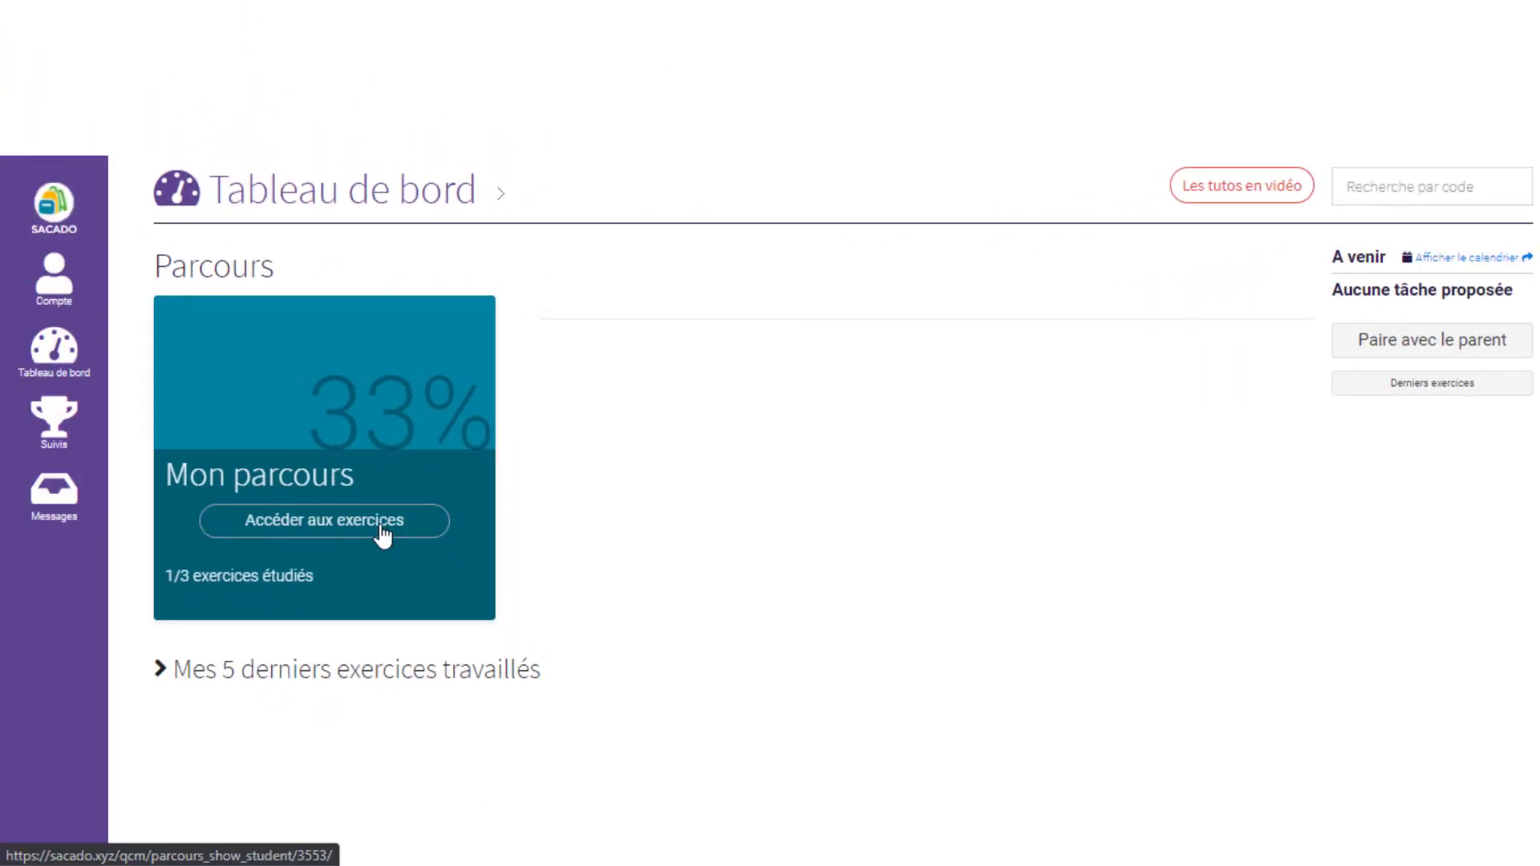
From the student dashboard, open the exercises of Mon parcours and start the second exercise, on determining a figure's area.
{"action": "left_click", "coordinate": [382, 533]}
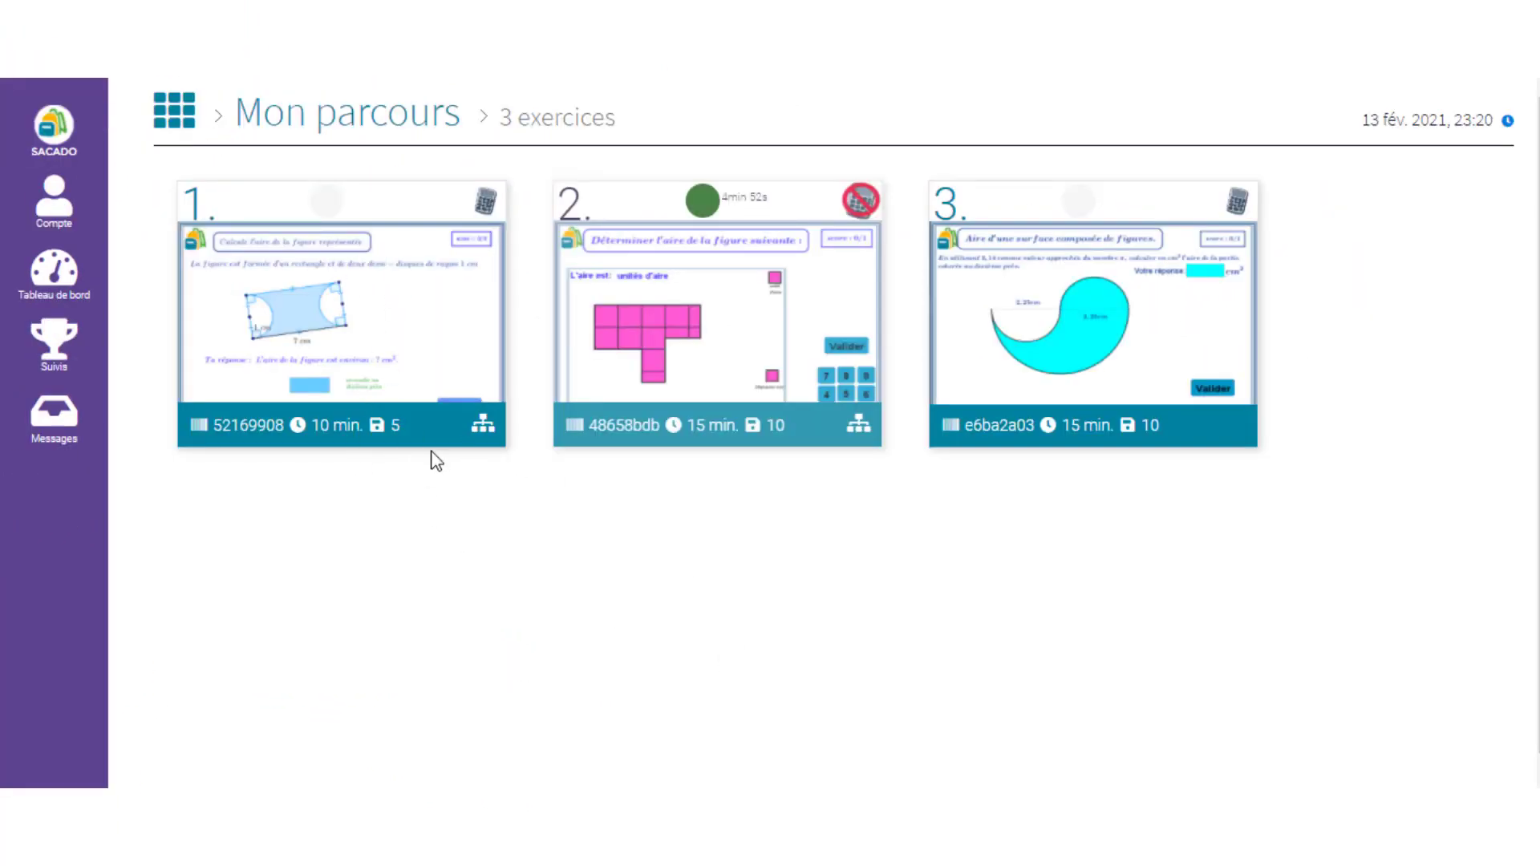
{"action": "mouse_move", "coordinate": [484, 427]}
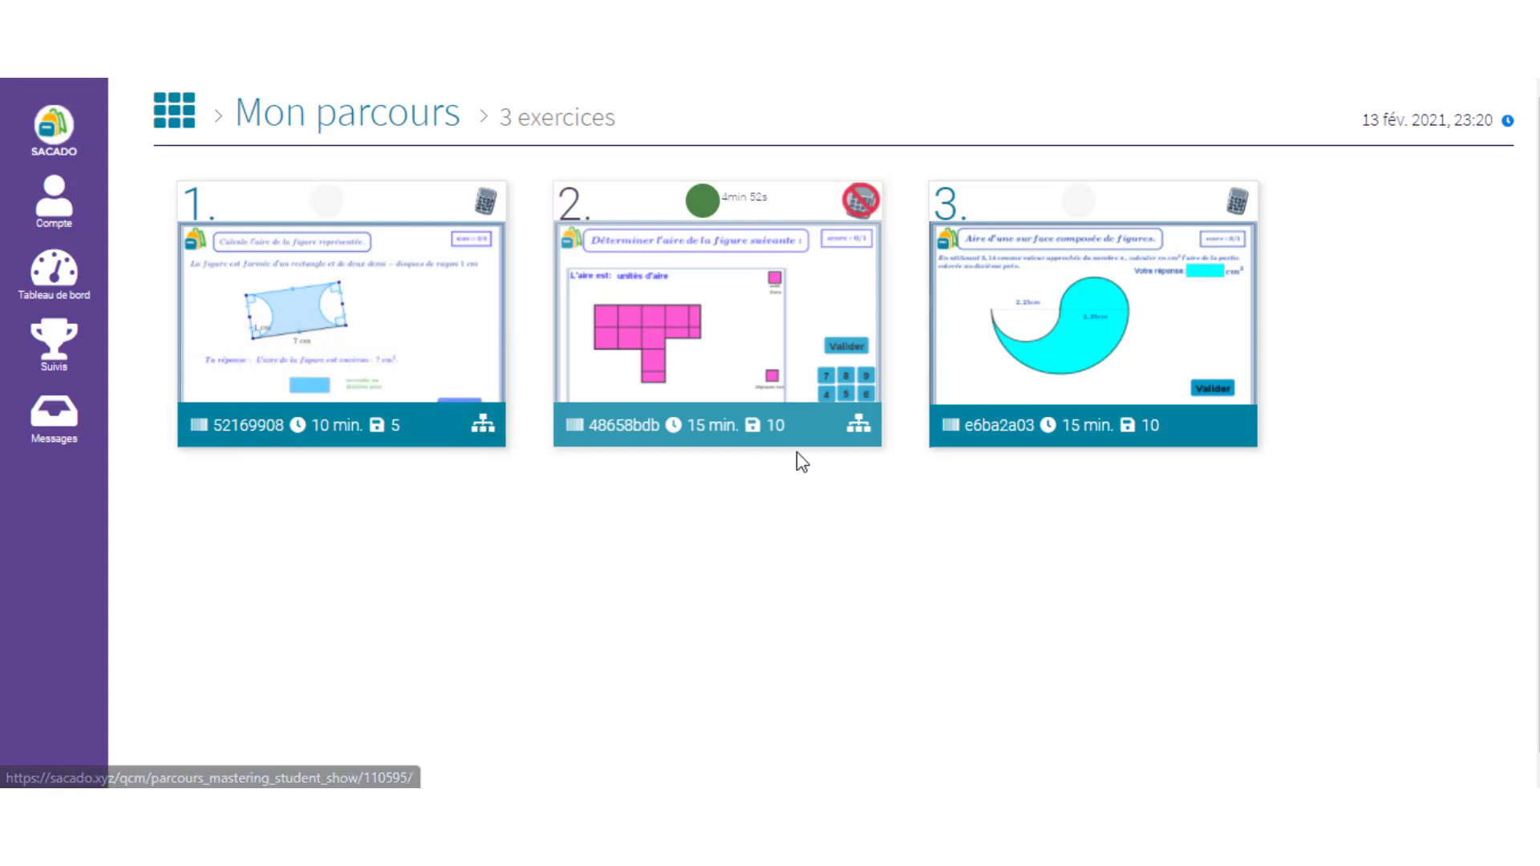
{"action": "mouse_move", "coordinate": [859, 429]}
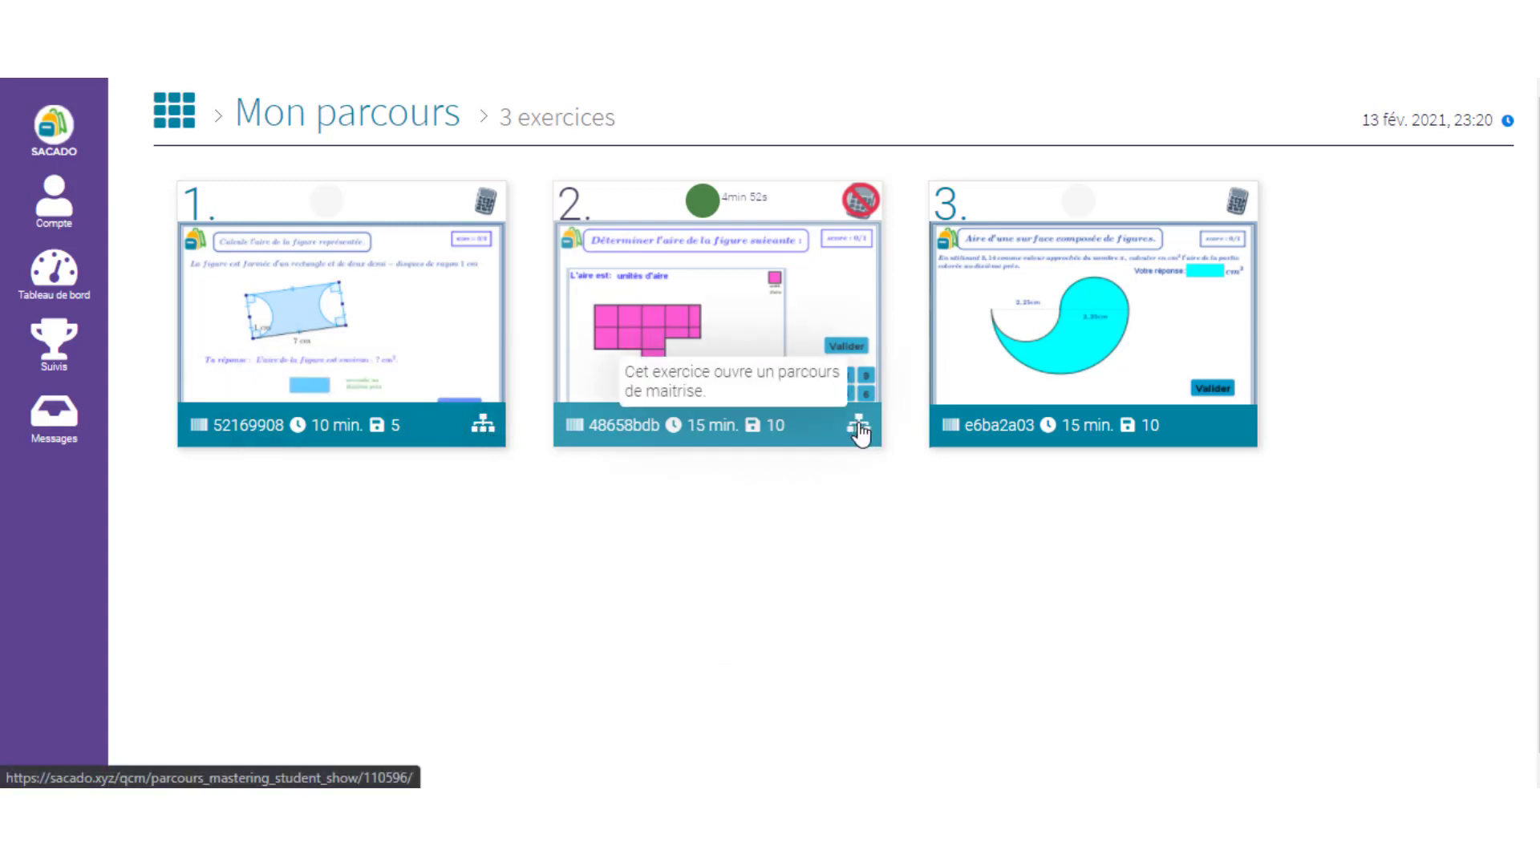
{"action": "left_click", "coordinate": [689, 327]}
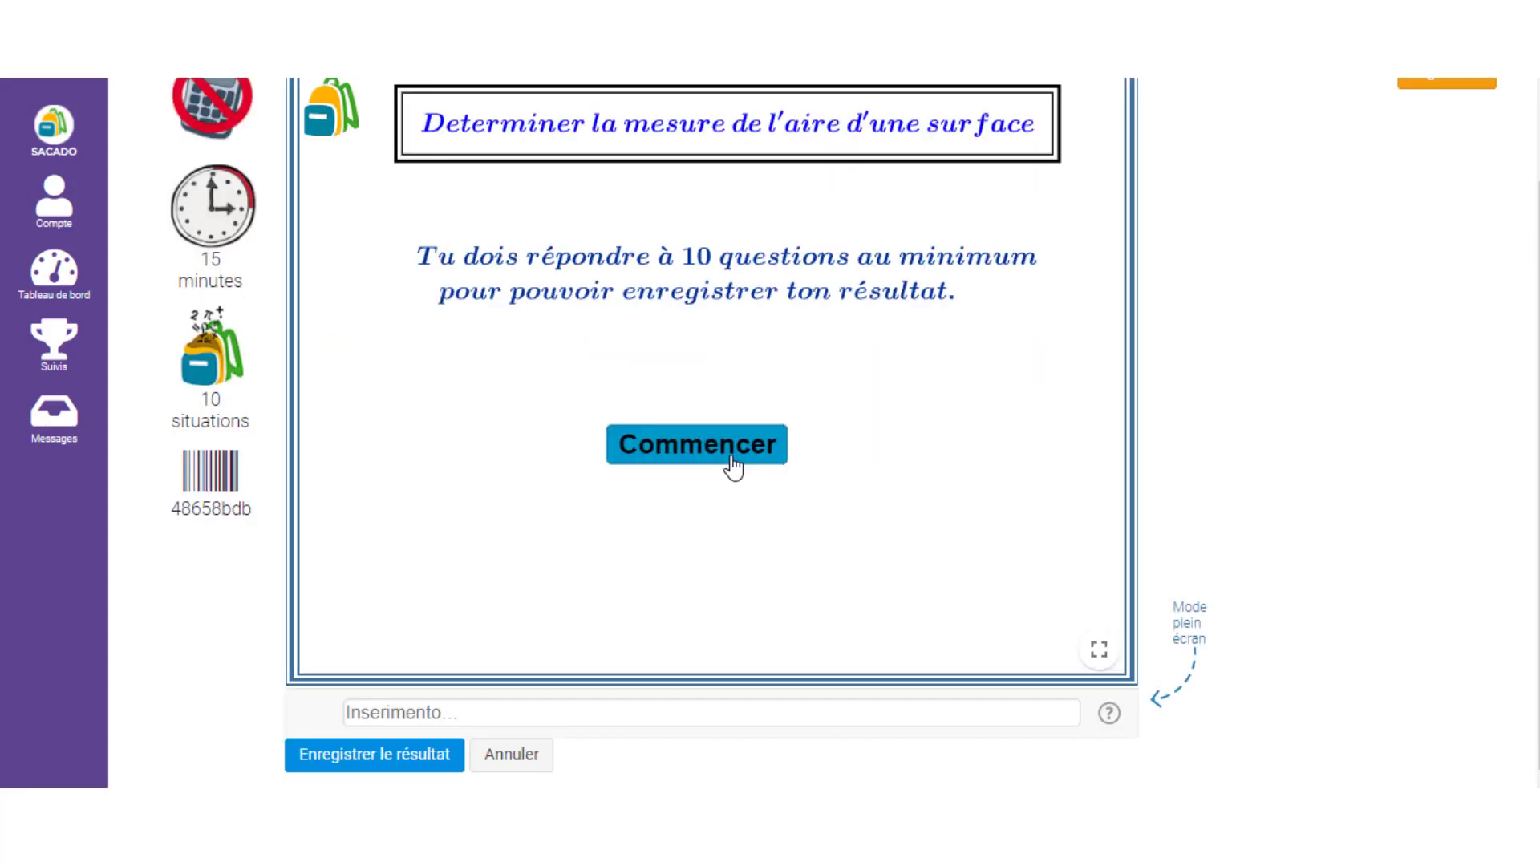
{"action": "left_click", "coordinate": [731, 458]}
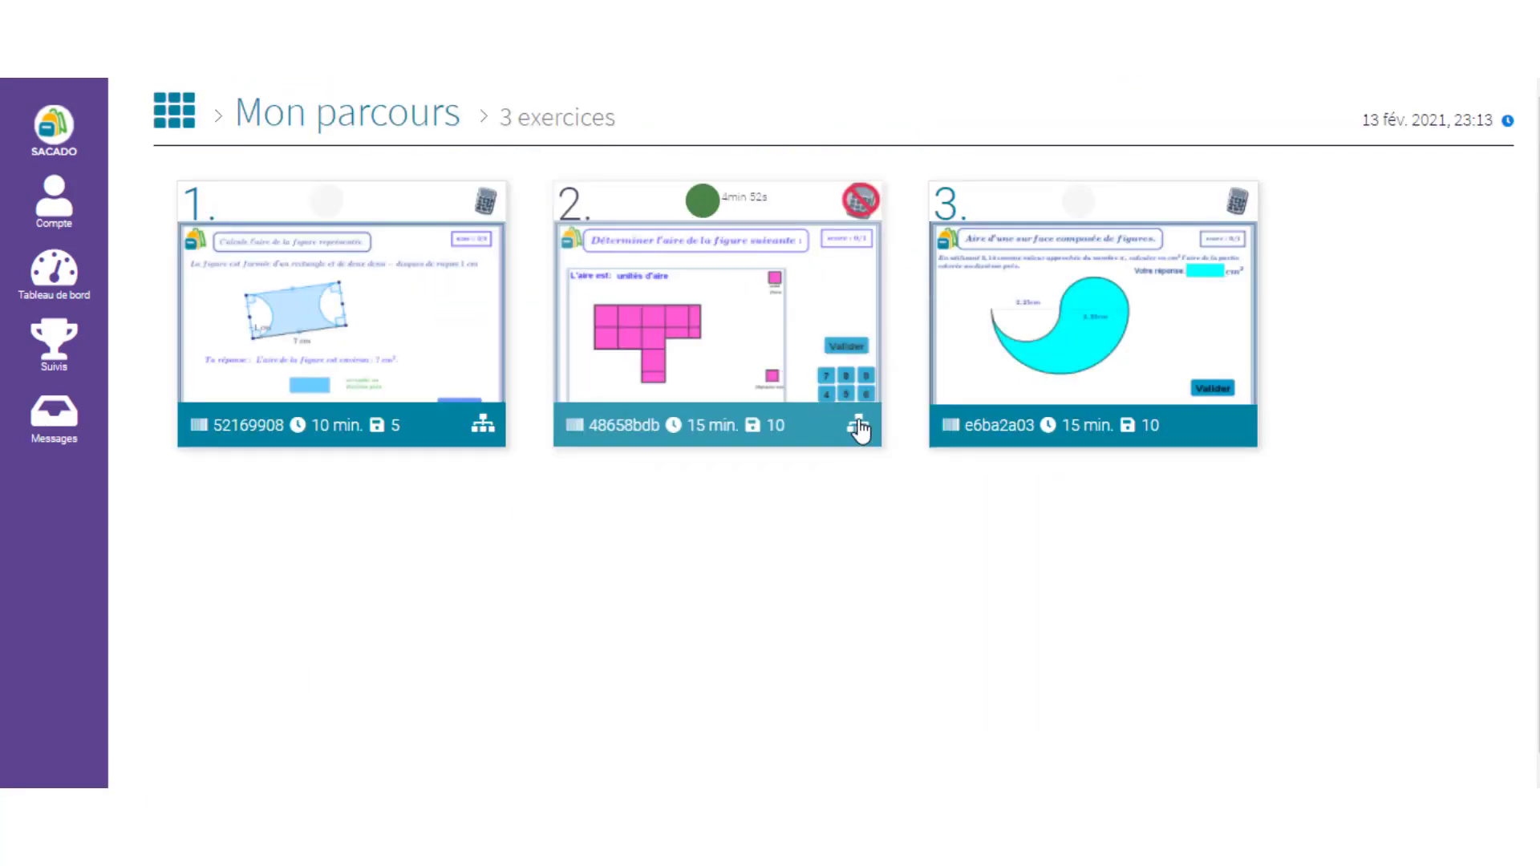
Open the mastery path linked to the second exercise of Mon parcours in the student view.
{"action": "mouse_move", "coordinate": [864, 433]}
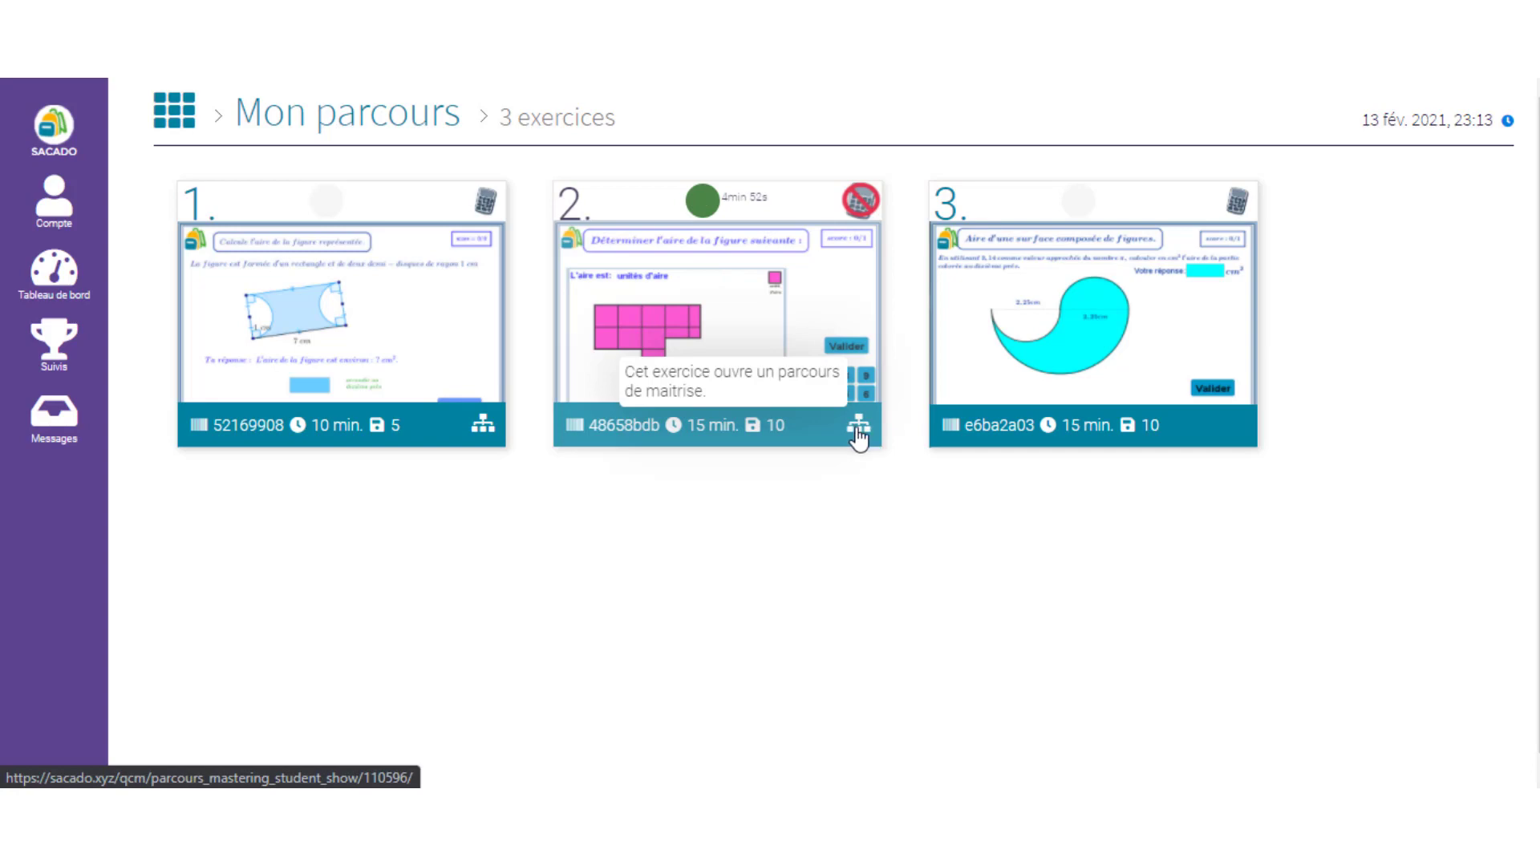
{"action": "left_click", "coordinate": [858, 431]}
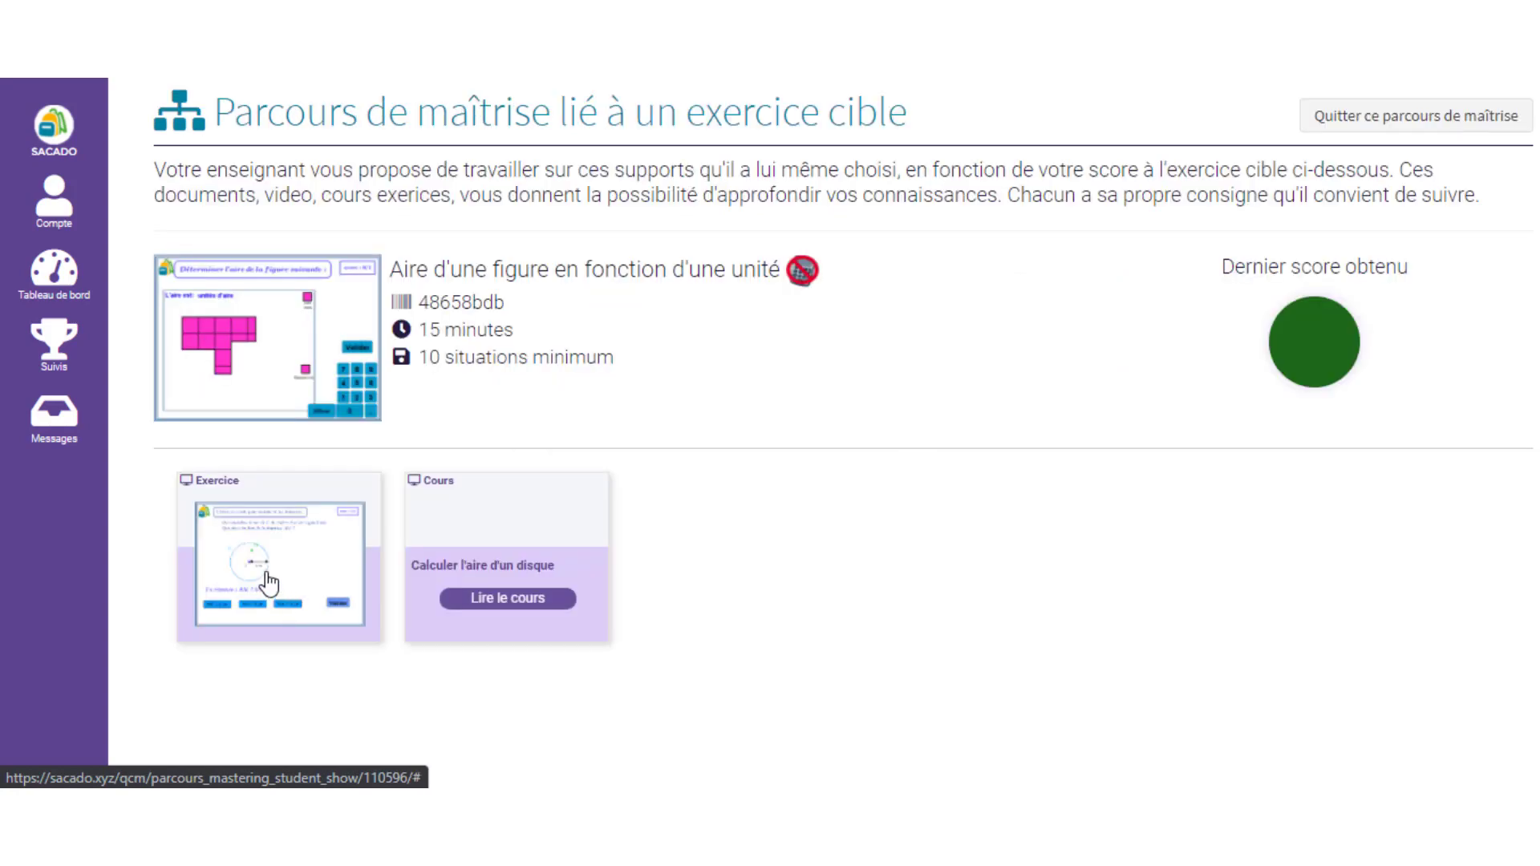